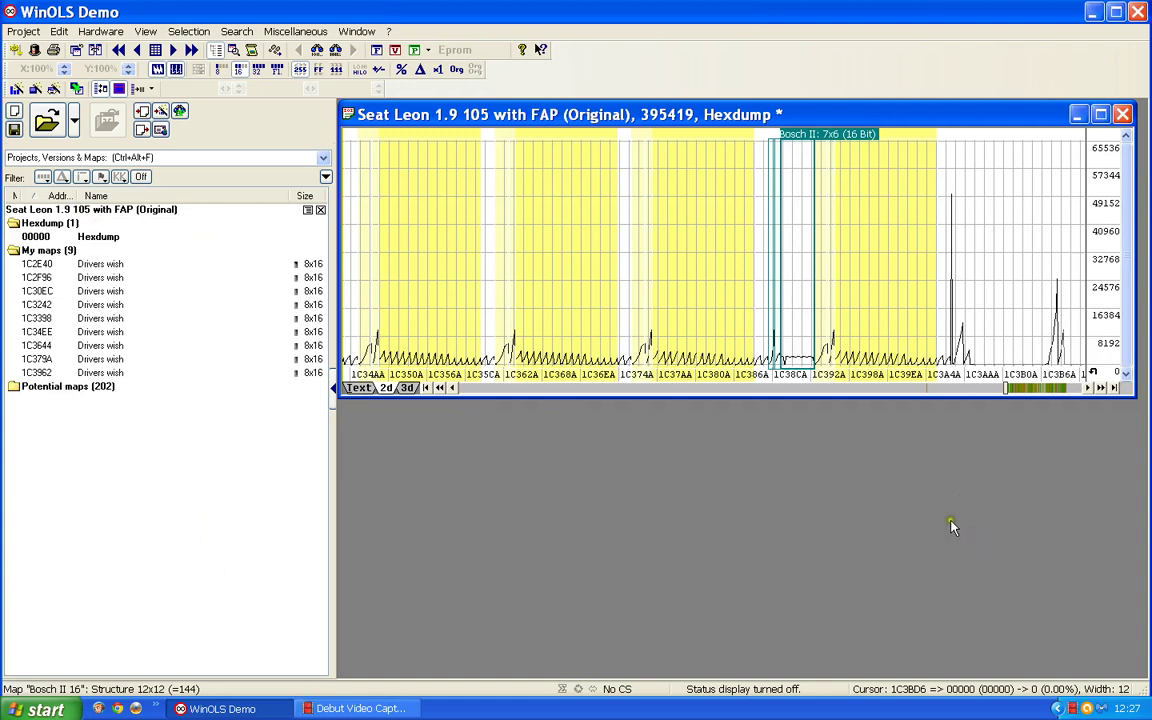
Step: Browse the 2D hexdump beyond the Drivers wish maps to locate the group of 13x16 Bosch II maps
left_click(1053, 388)
left_click(1052, 388)
left_click(1052, 388)
left_click(1054, 390)
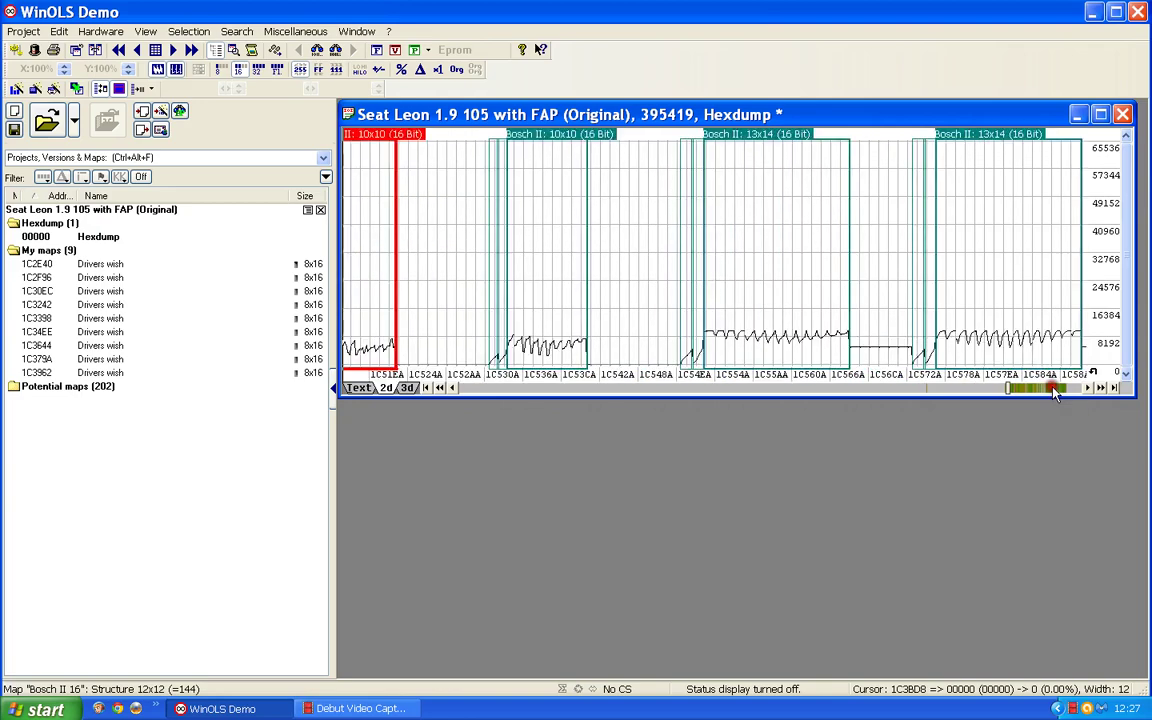
left_click(1054, 390)
left_click(1054, 390)
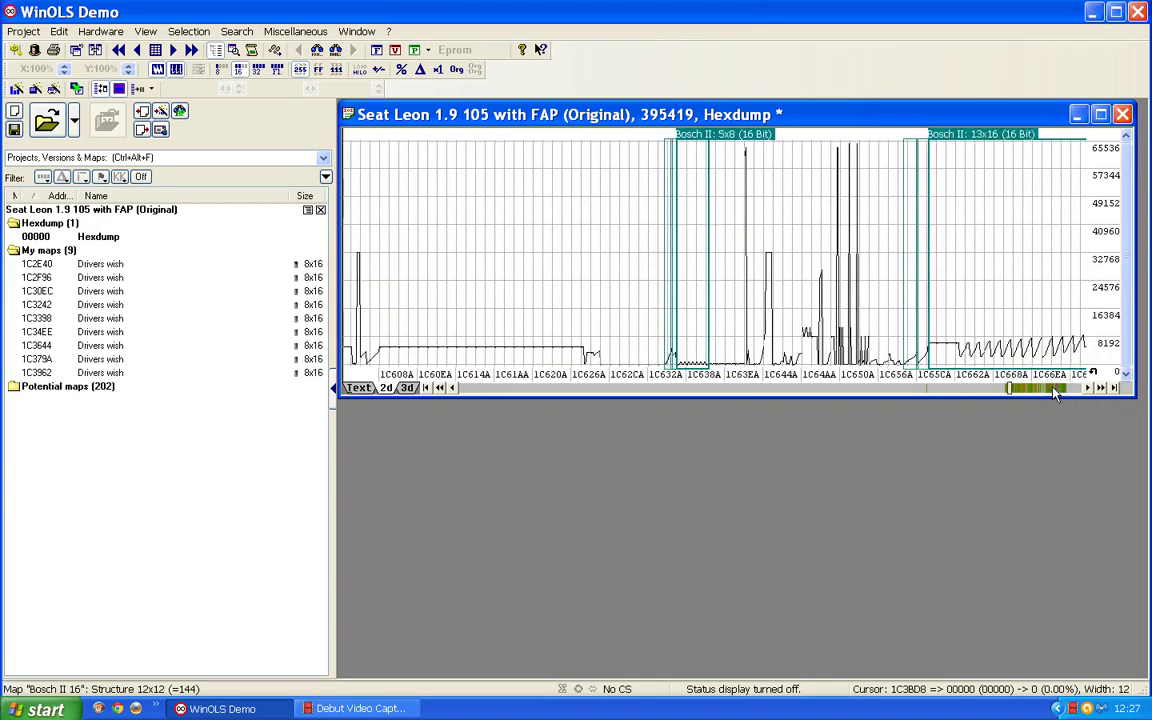
left_click_drag(1053, 388, 1070, 378)
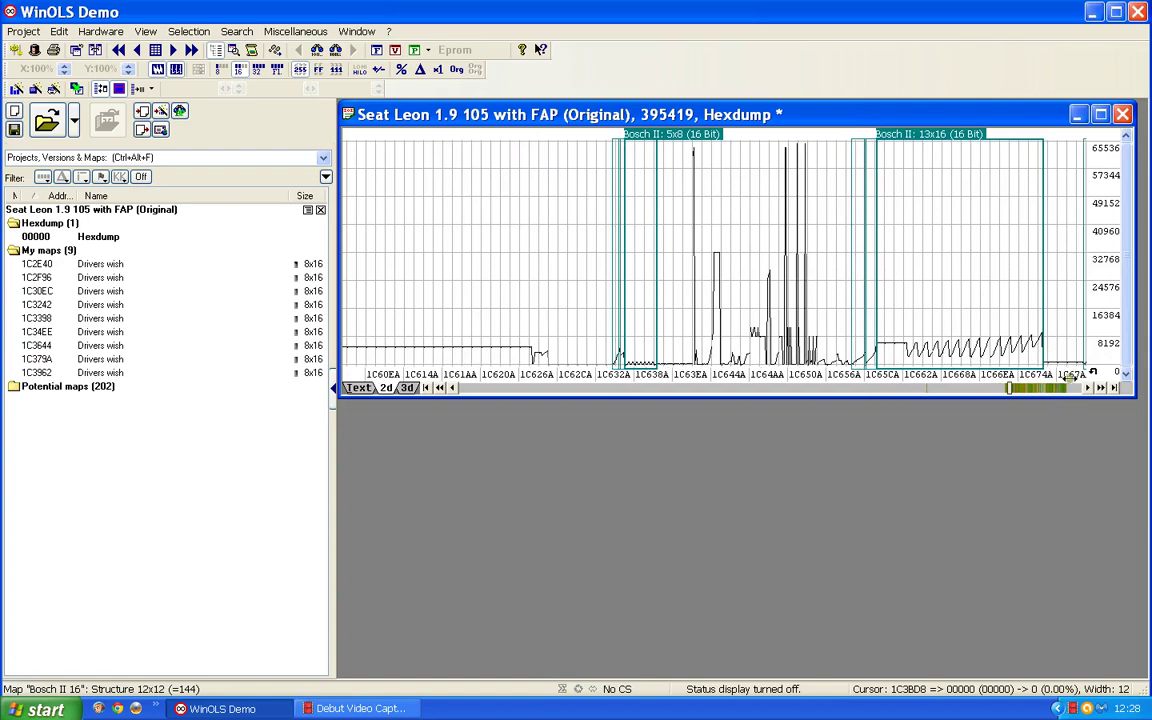
left_click(1101, 388)
left_click(1101, 388)
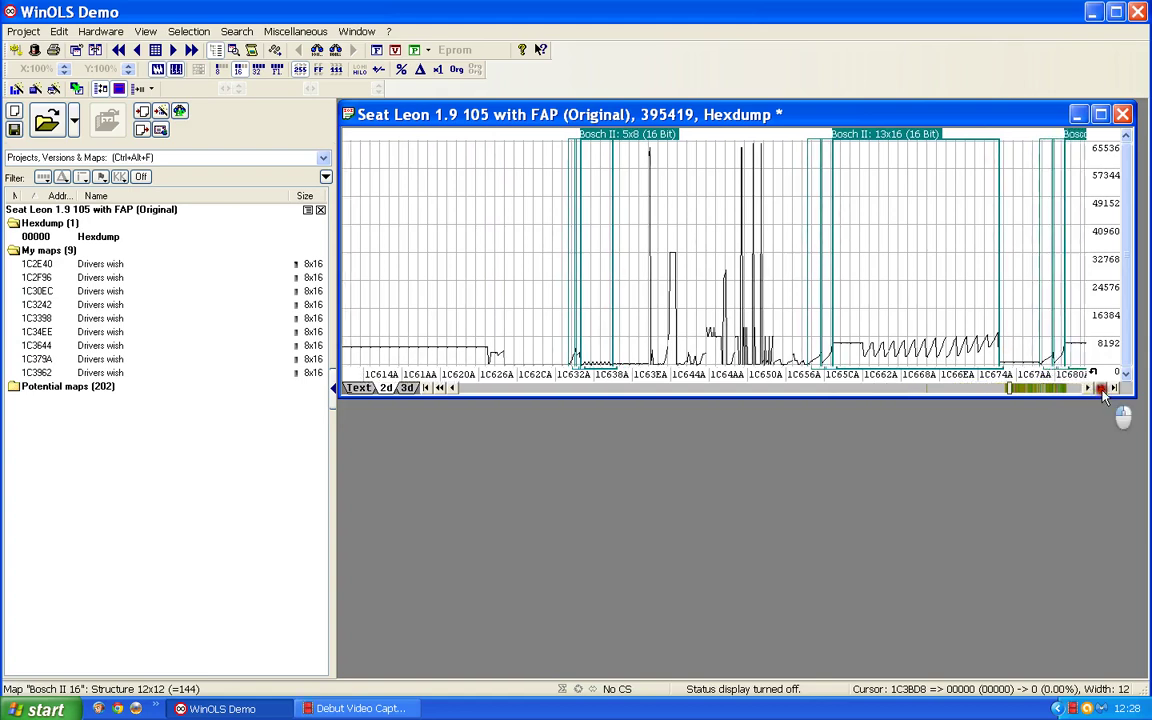
scroll(1076, 392, "down", 7)
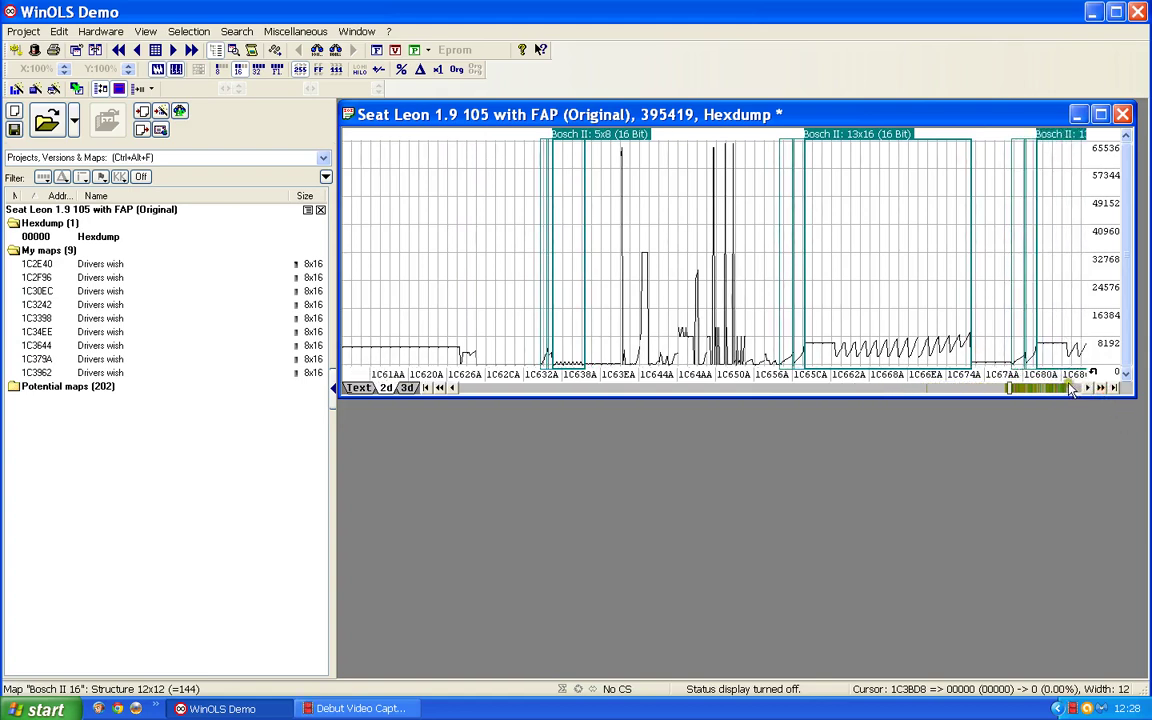
scroll(919, 397, "down", 10)
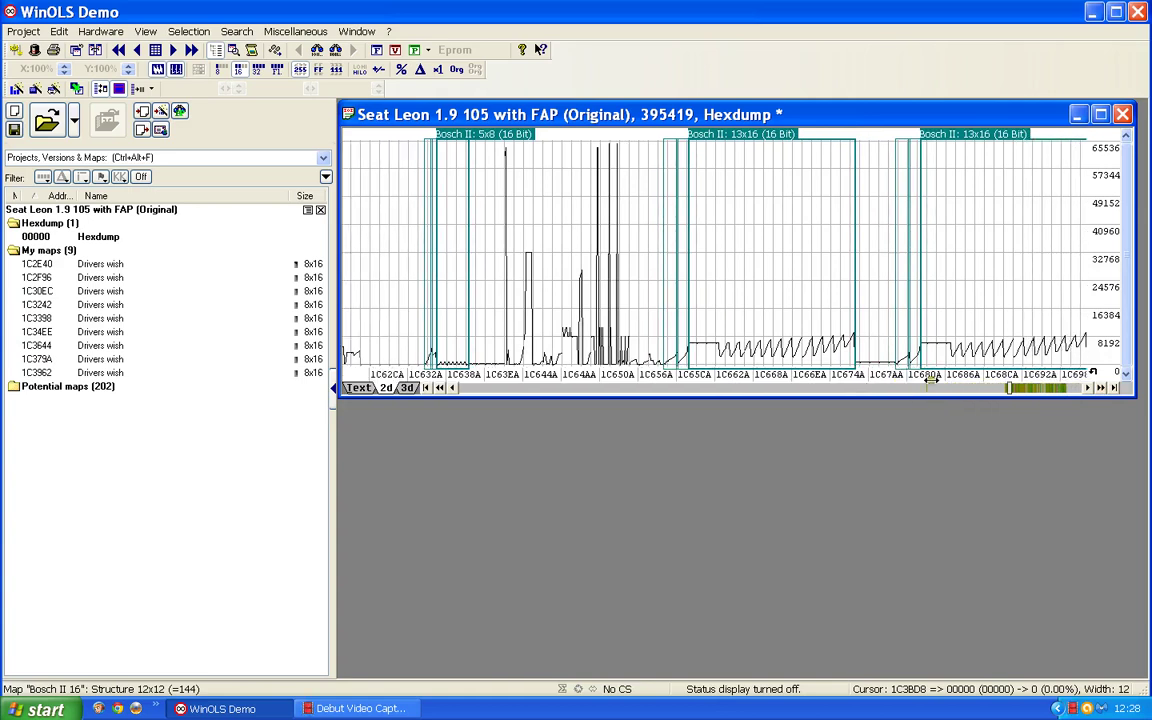
scroll(937, 379, "right", 9)
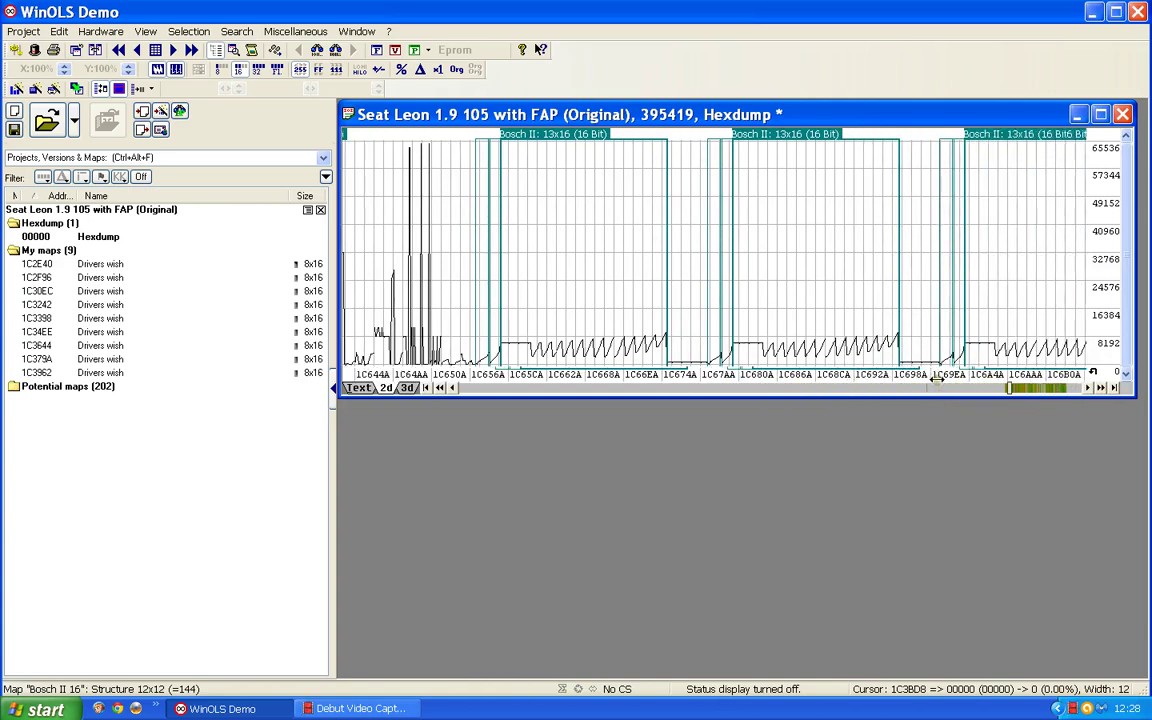
scroll(938, 378, "right", 2)
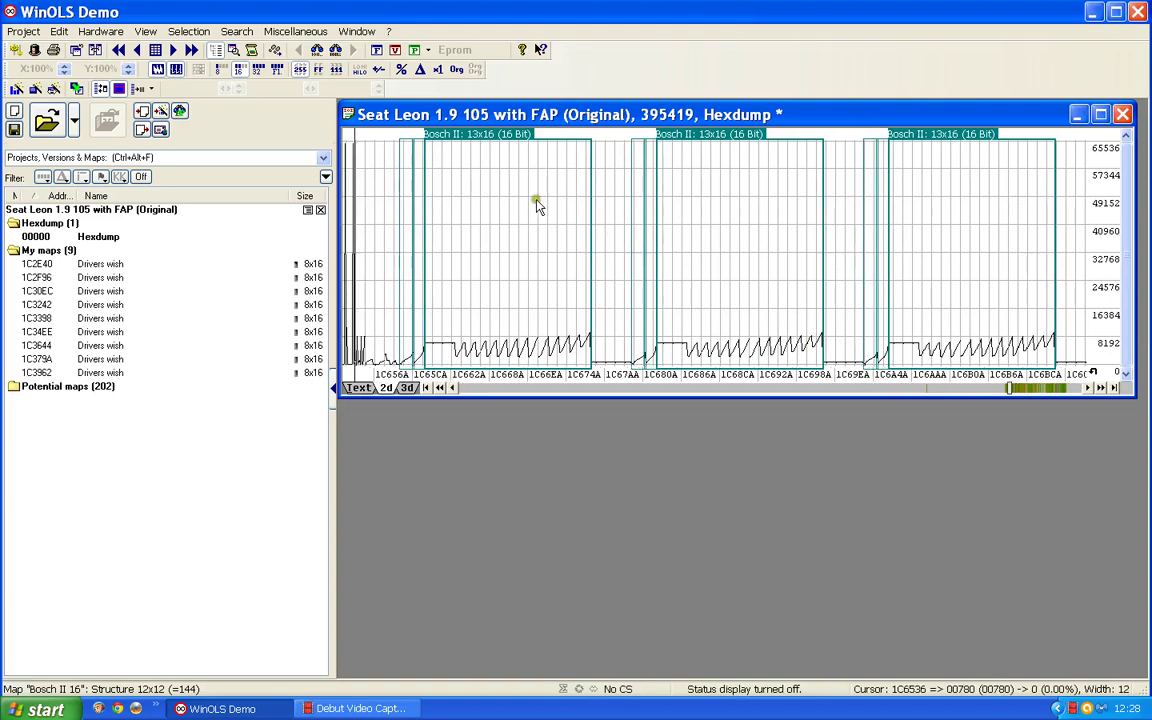
Step: Examine the three consecutive 13x16 maps and compare them with the 12x12 map after them and the 13x14 maps before them
key("Right")
key("Right")
key("Right")
key("Right")
key("Right")
key("Right")
key("Right")
key("Right")
key("Right")
key("Right")
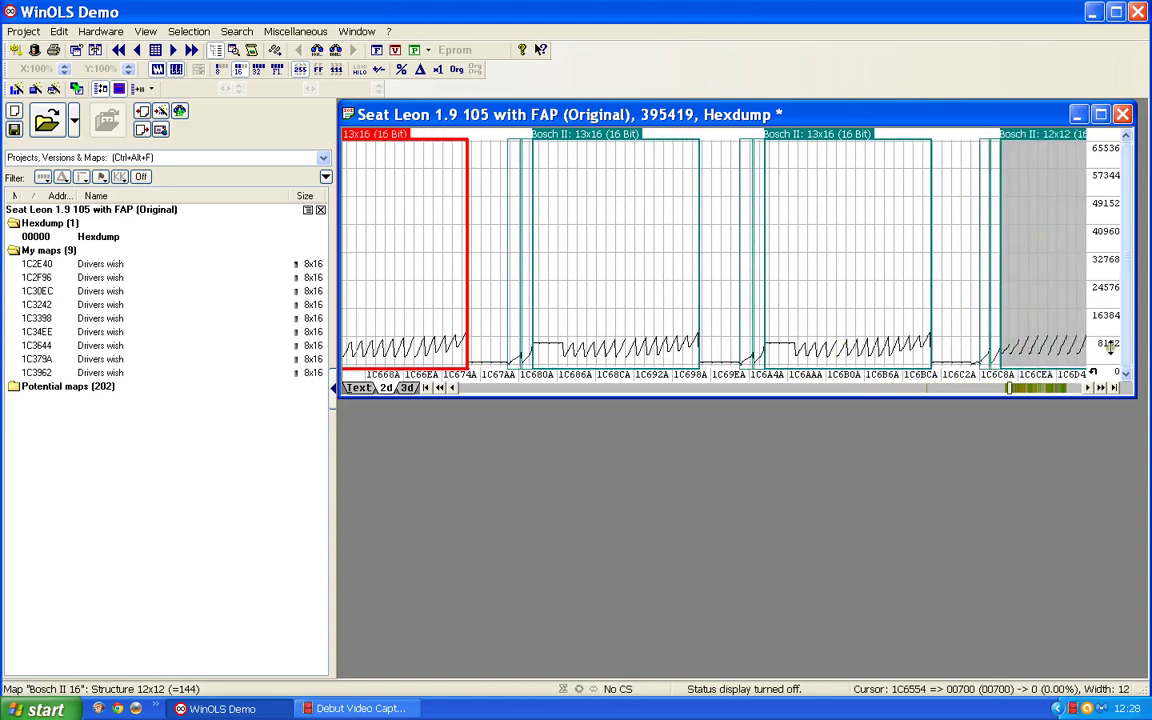
scroll(1110, 346, "right", 3)
left_click(1040, 278)
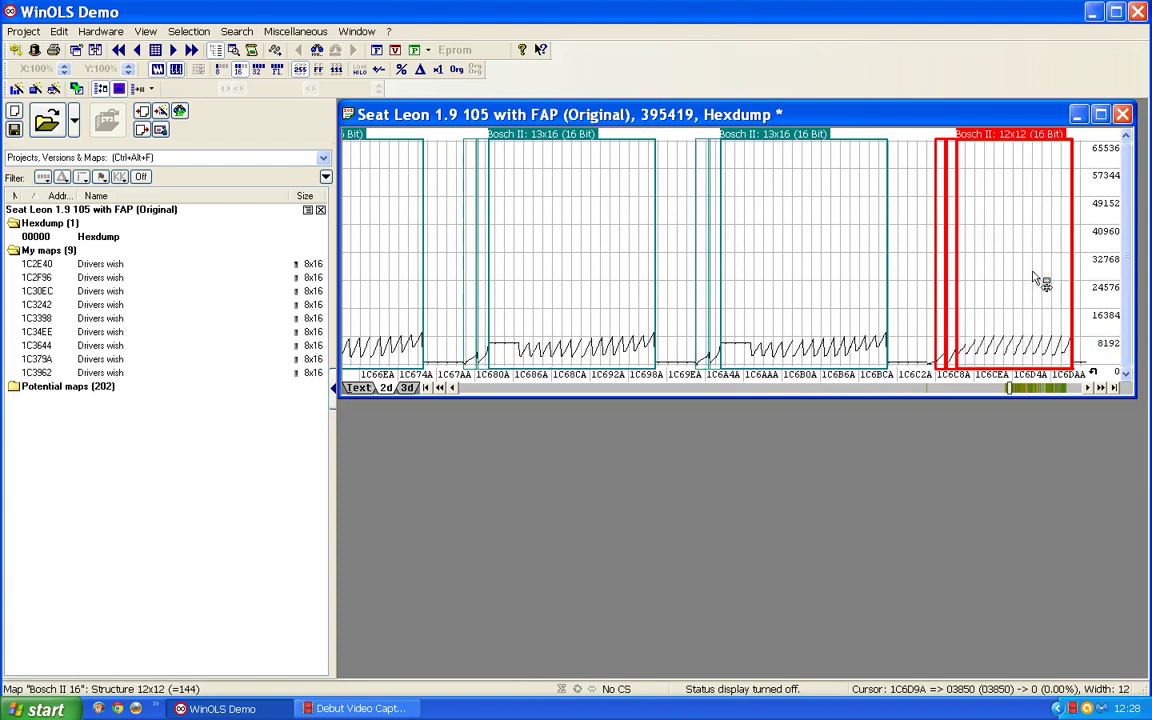
scroll(1040, 280, "left", 6)
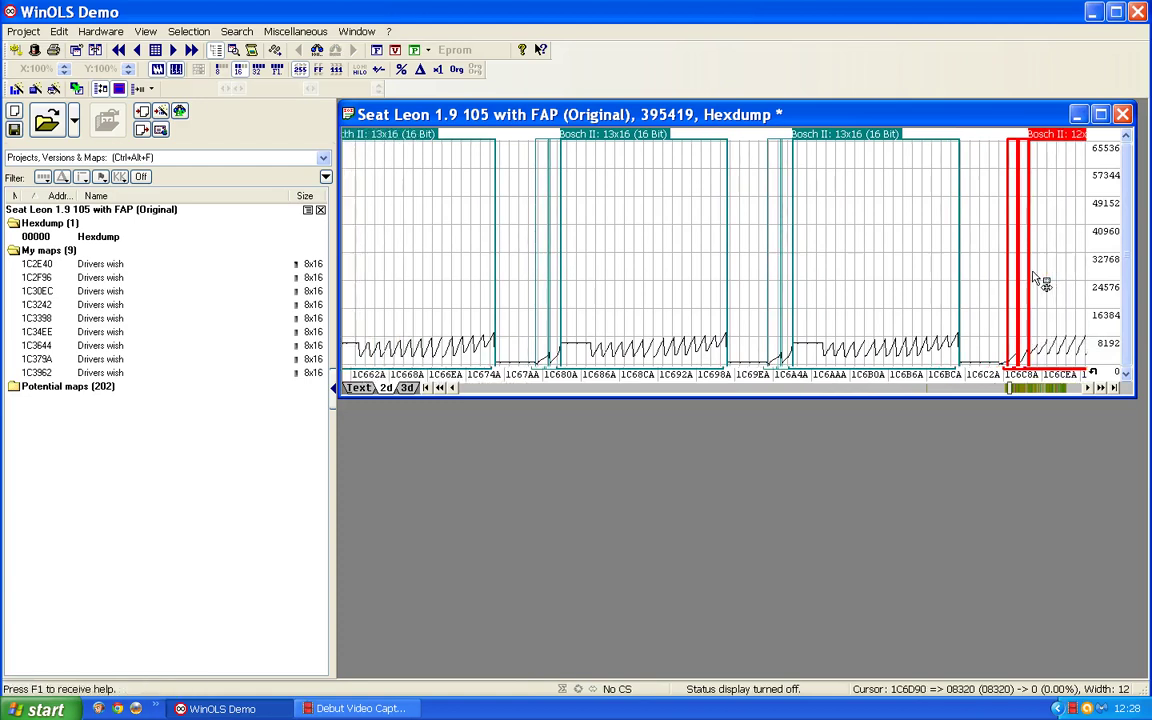
scroll(1037, 278, "left", 6)
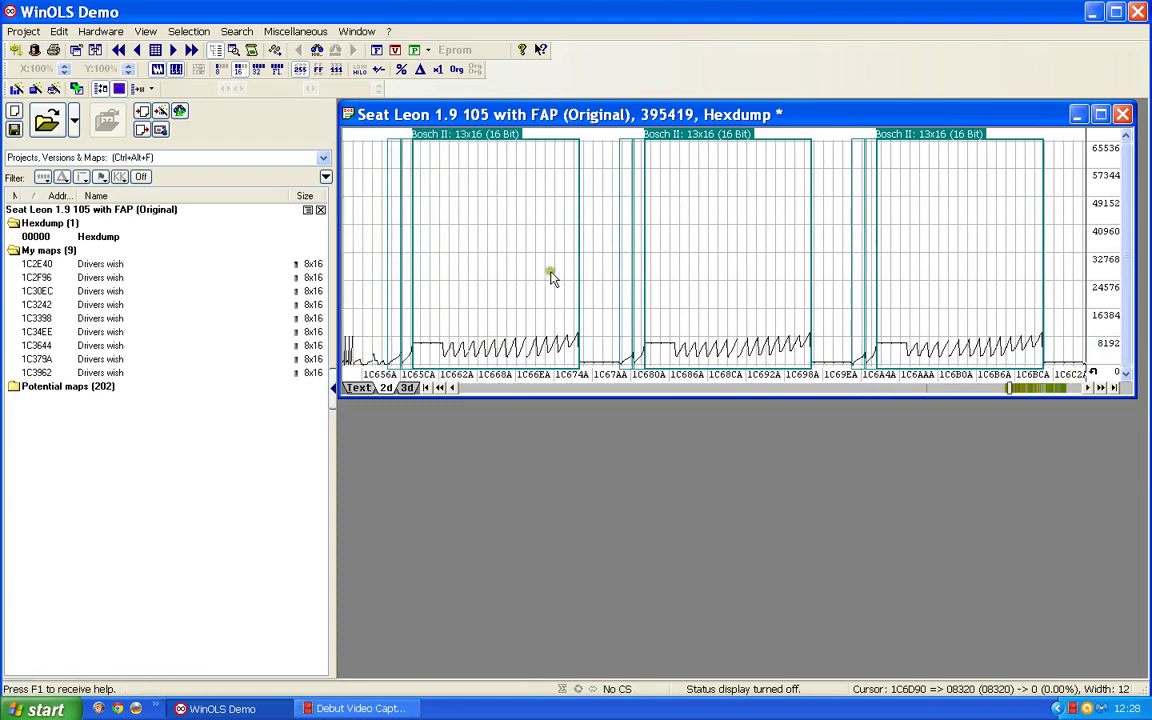
left_click(500, 392)
left_click(500, 392)
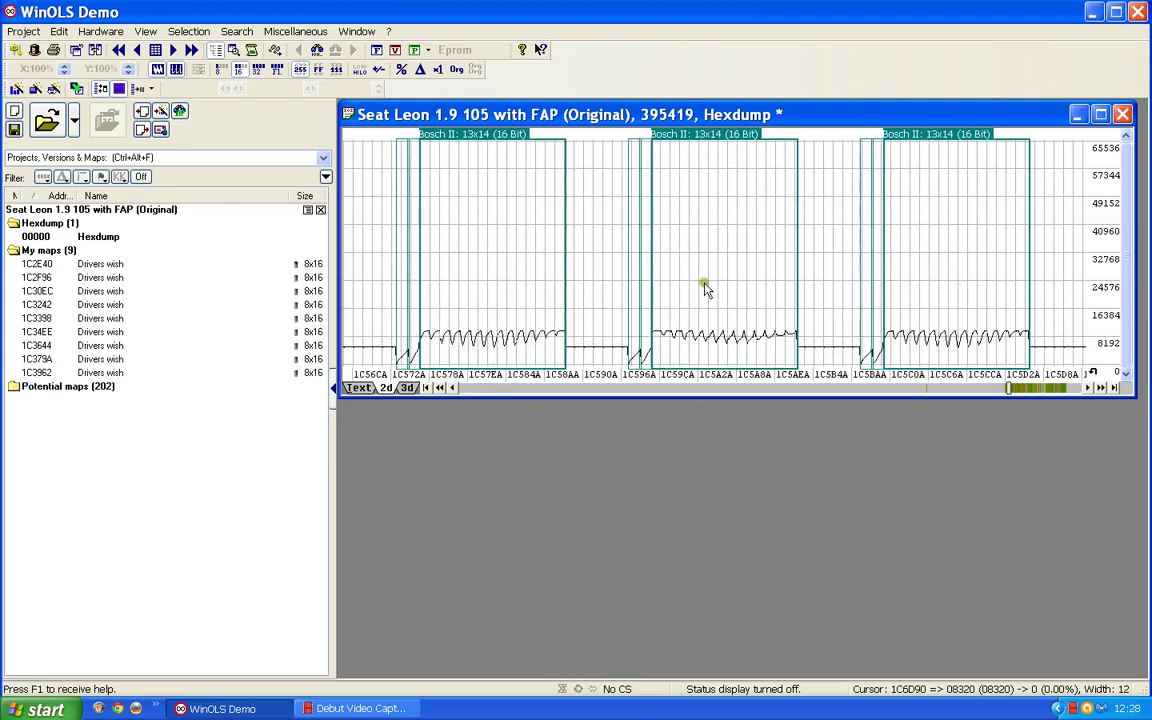
left_click(1068, 392)
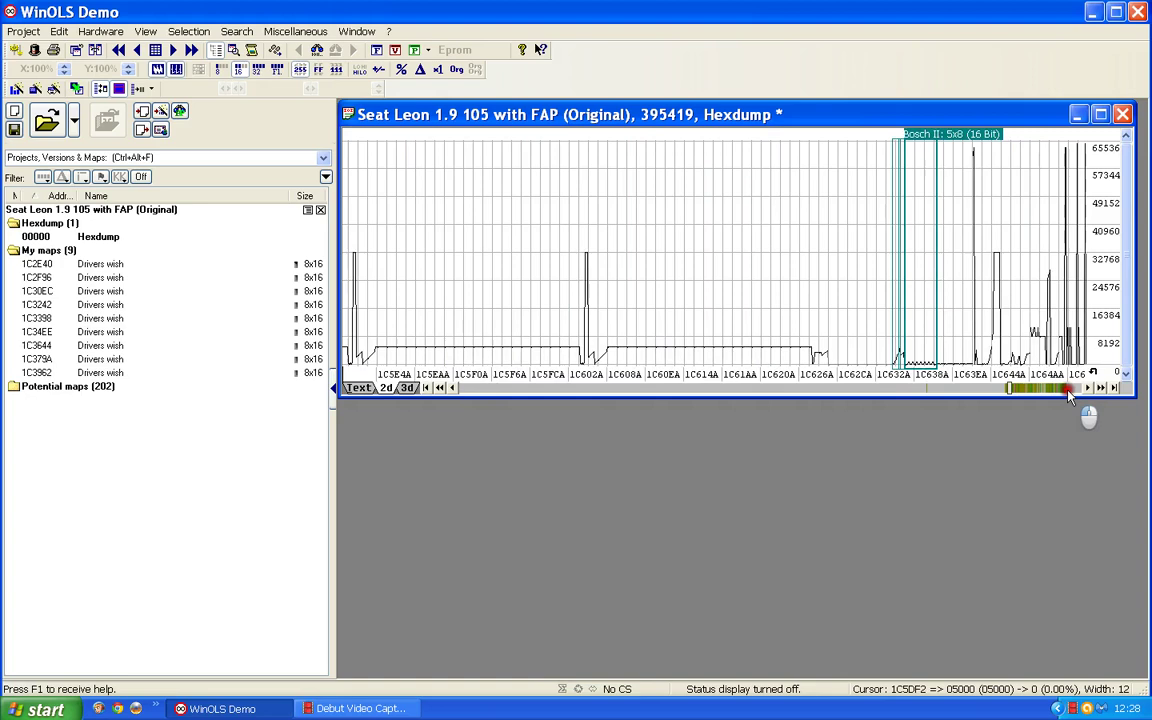
left_click(1068, 392)
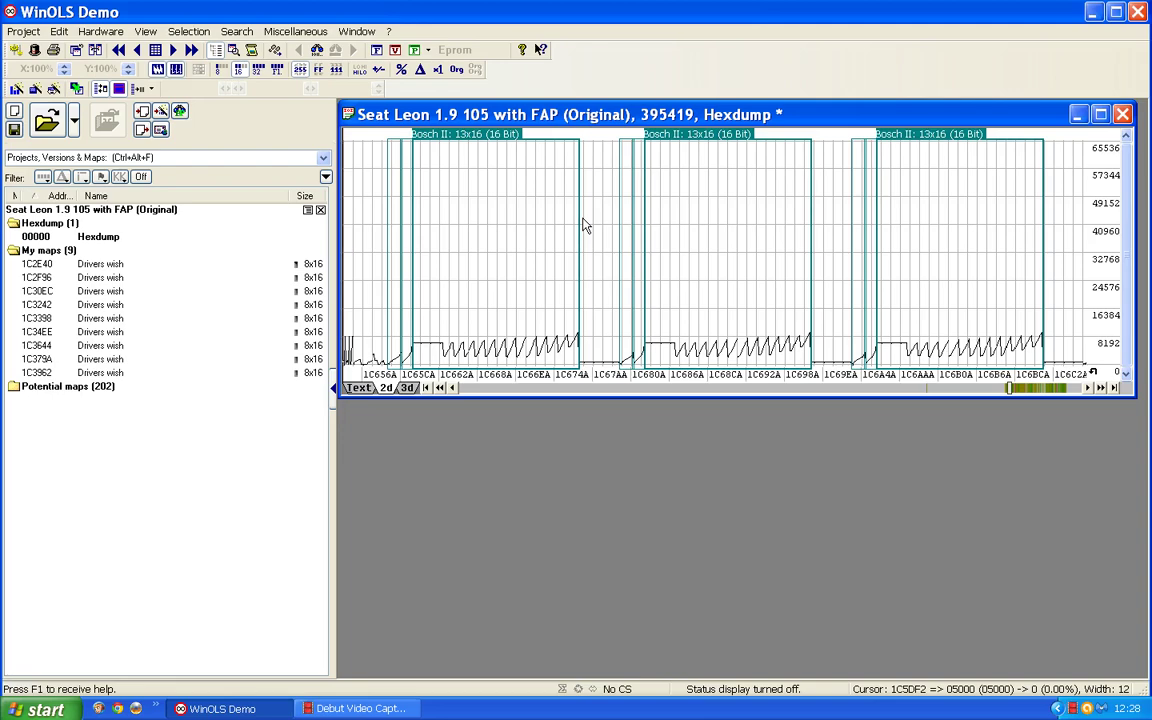
Step: Open the first of the three 13x16 maps and label its Y-axis Engine speed with the unit rpm
double_click(503, 146)
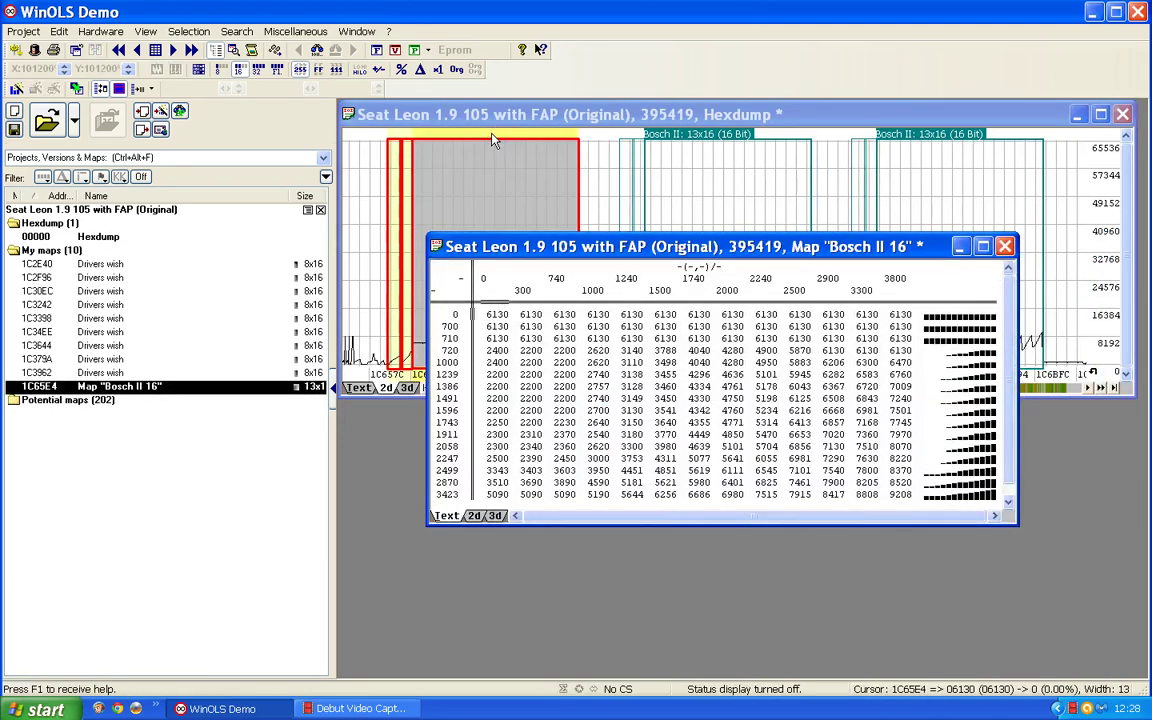
left_click_drag(603, 253, 580, 190)
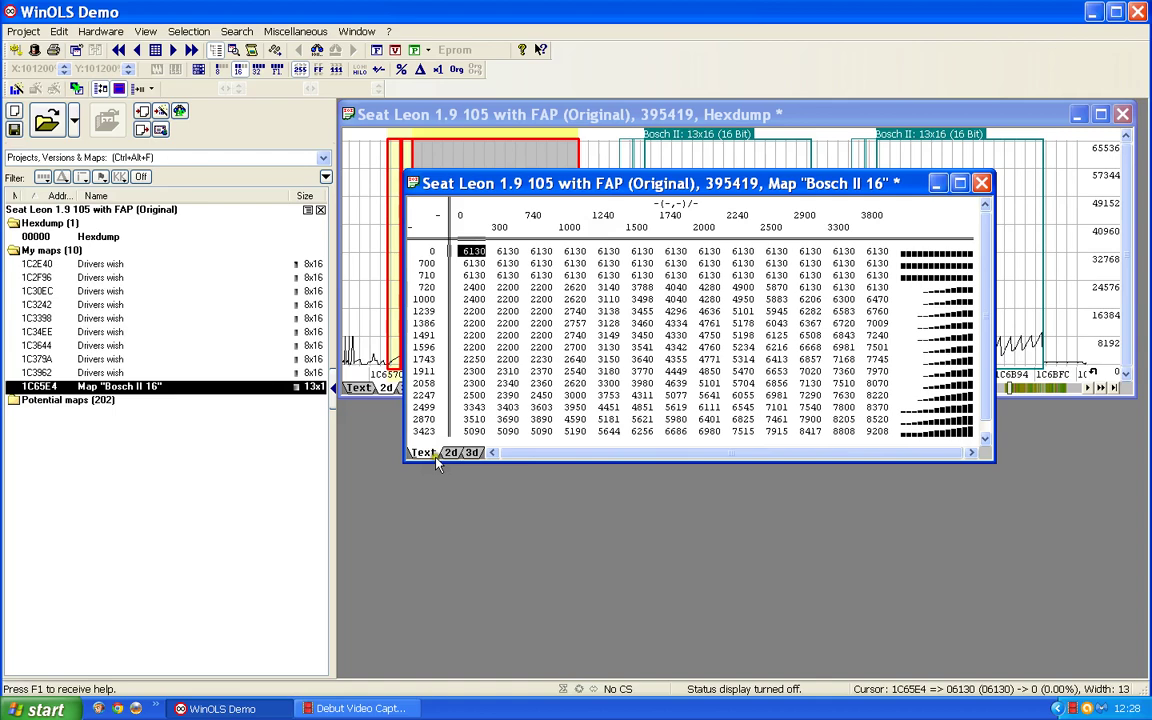
double_click(424, 376)
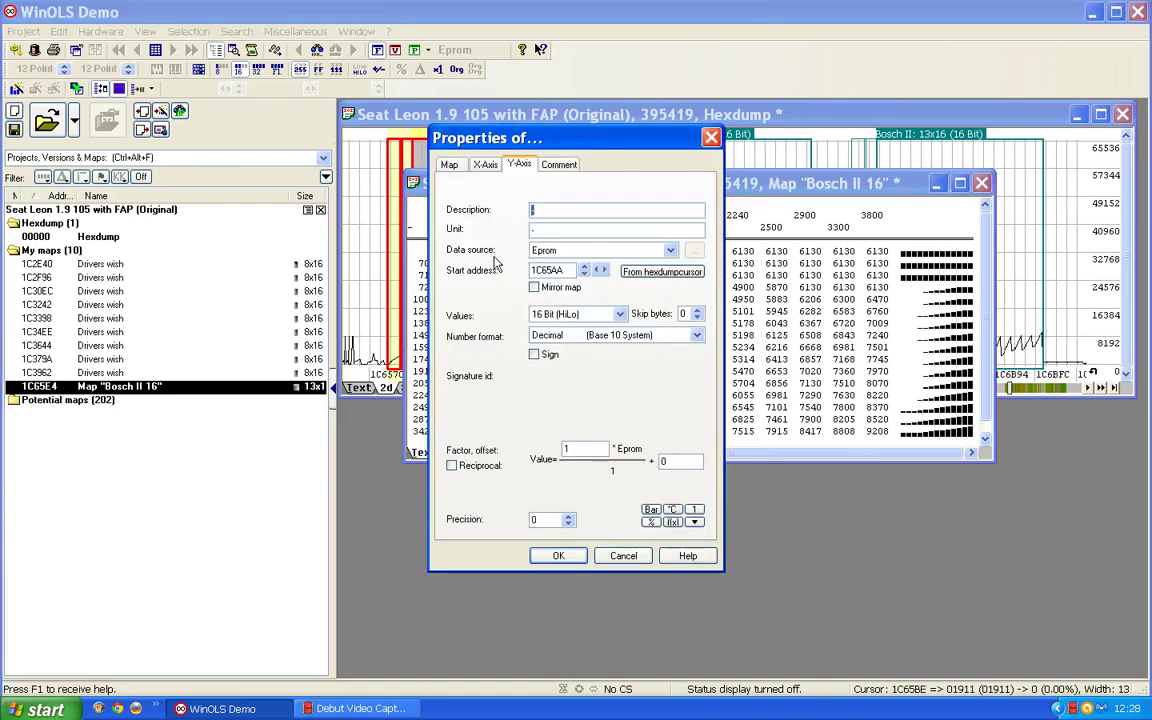
type("Engine s")
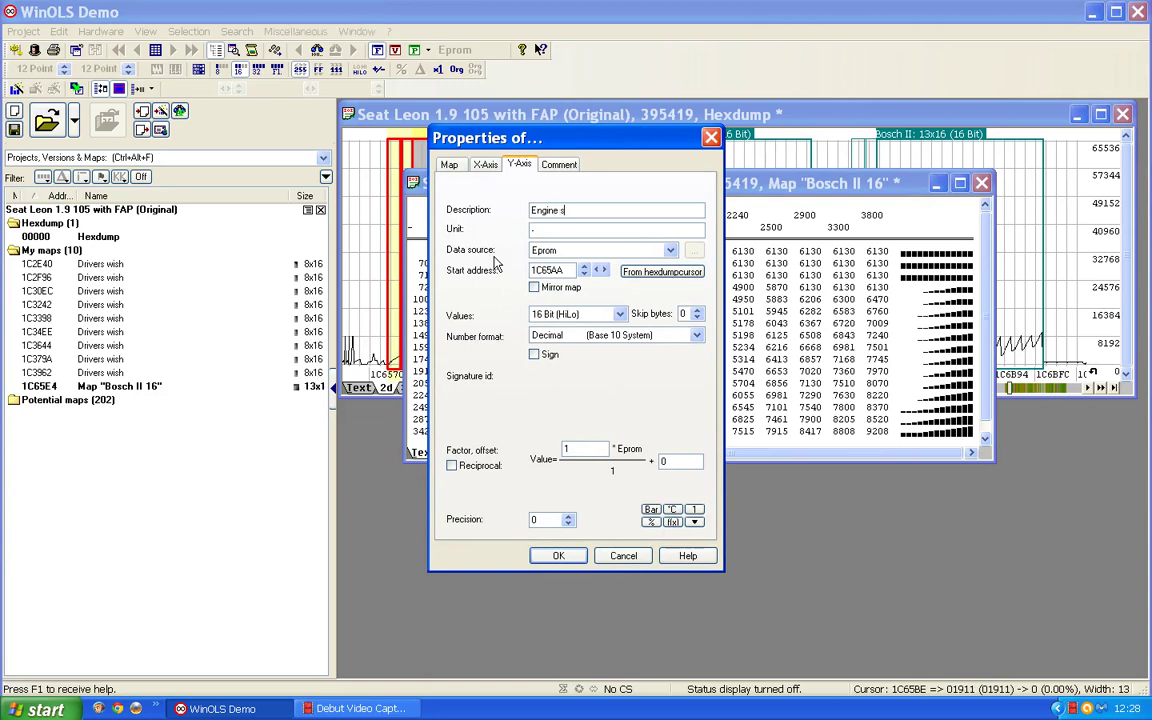
type("rpm")
left_click(555, 560)
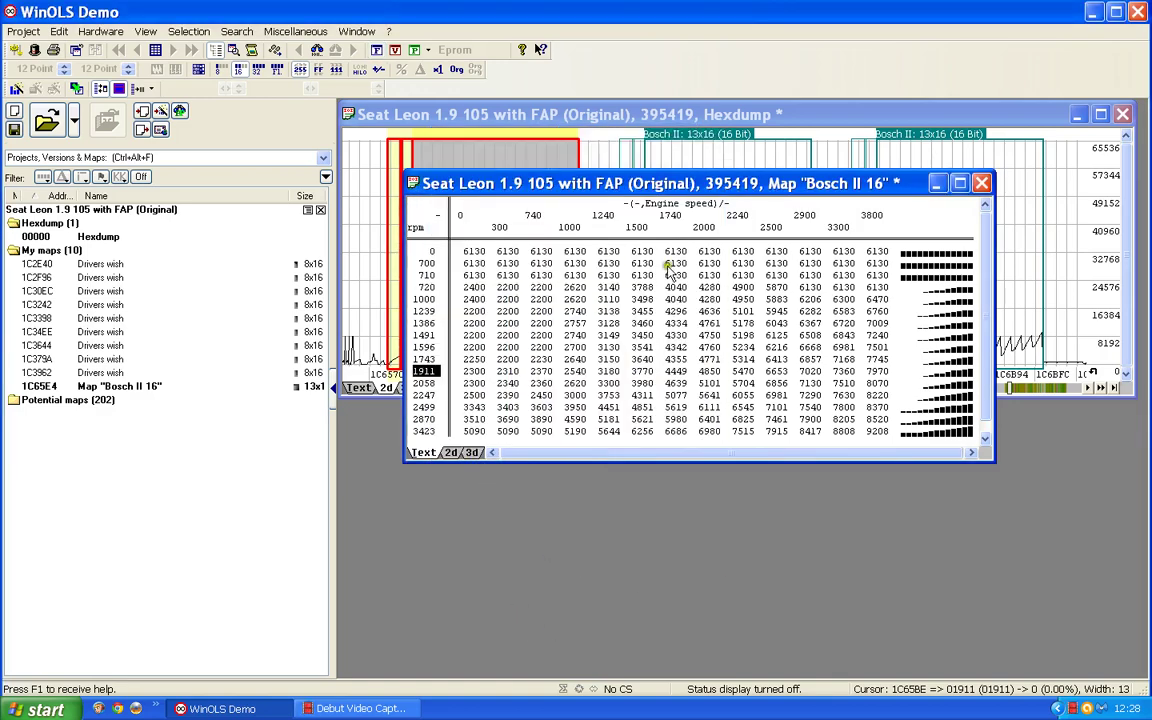
Step: Describe the map's X-axis as IQ in mg/stroke, with a factor of 0.01 and a precision of 1
double_click(665, 203)
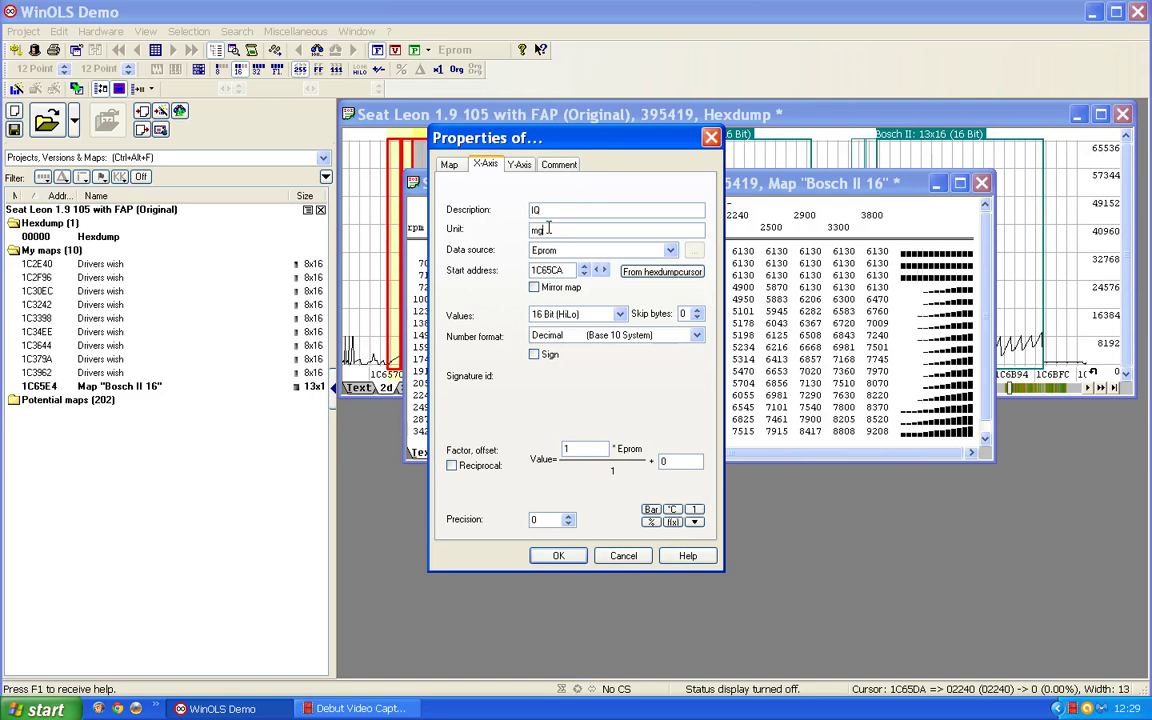
left_click(548, 229)
type("mg/stroke")
double_click(573, 453)
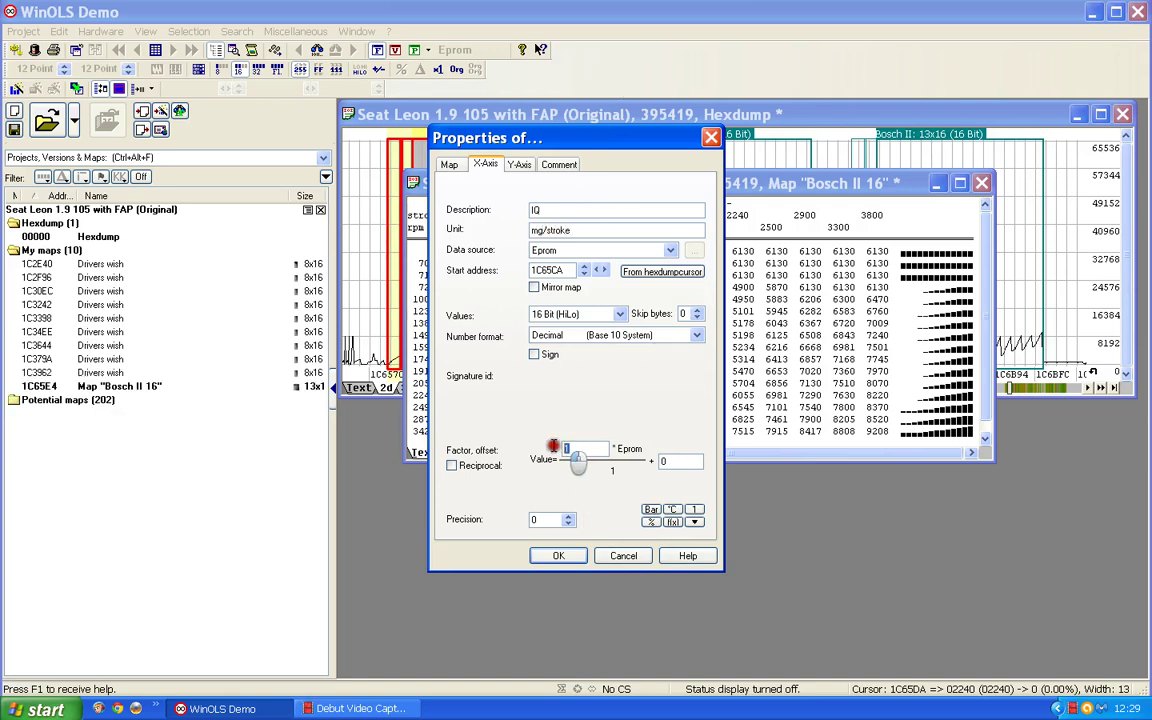
type("0")
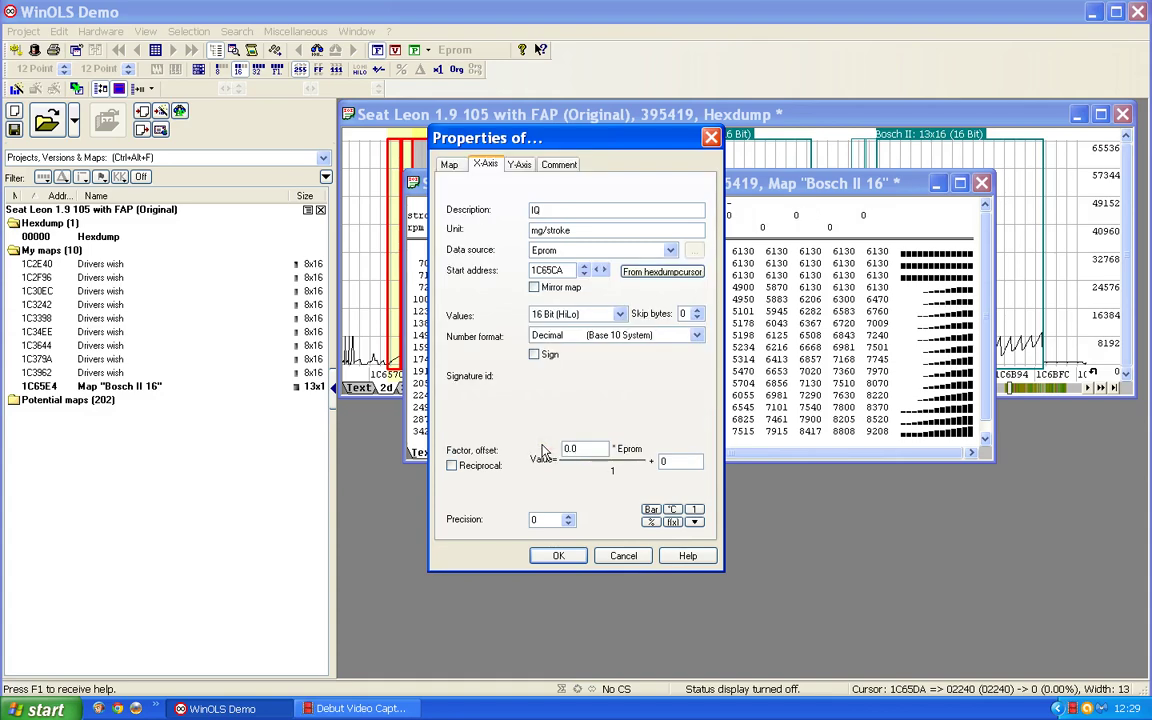
left_click(568, 517)
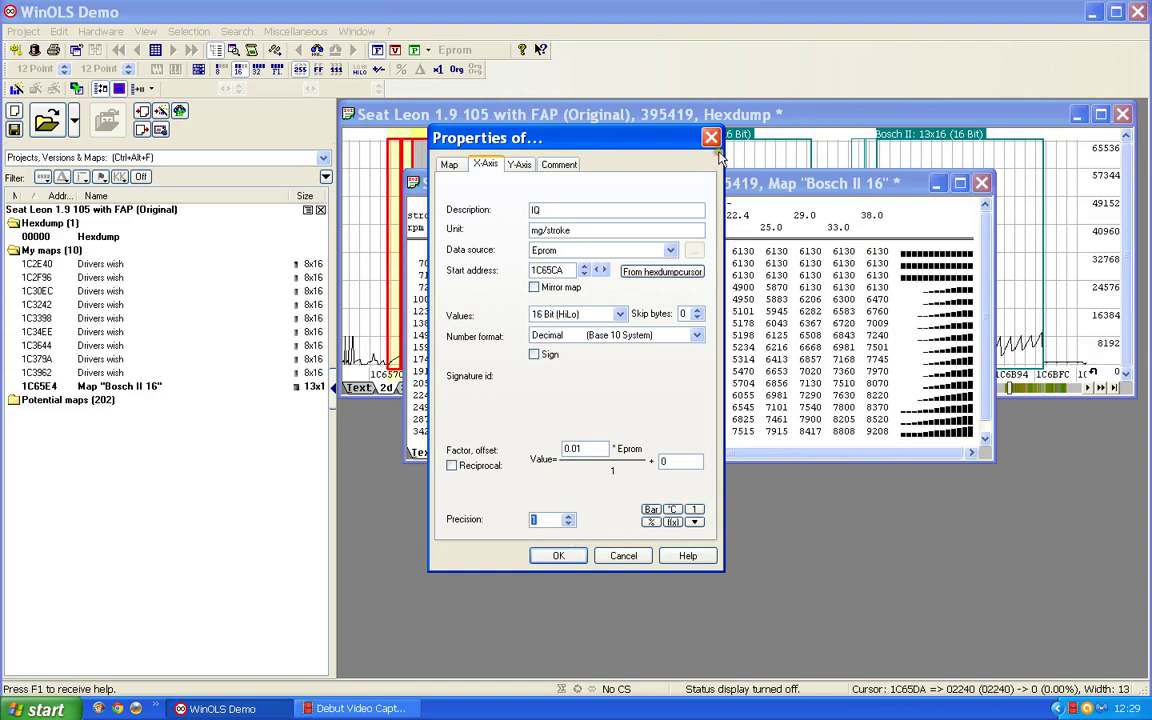
left_click(572, 560)
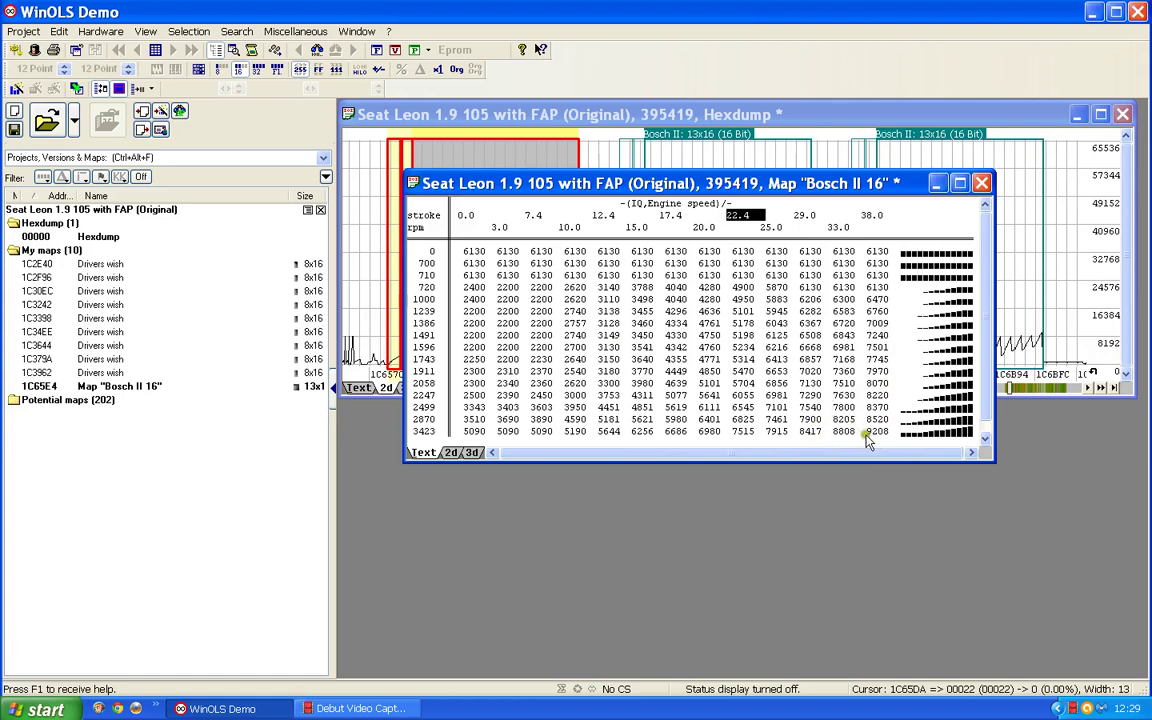
Step: Name the map EGR map with description MAF, unit mg/stroke and factor 0.1, and close its table
double_click(649, 346)
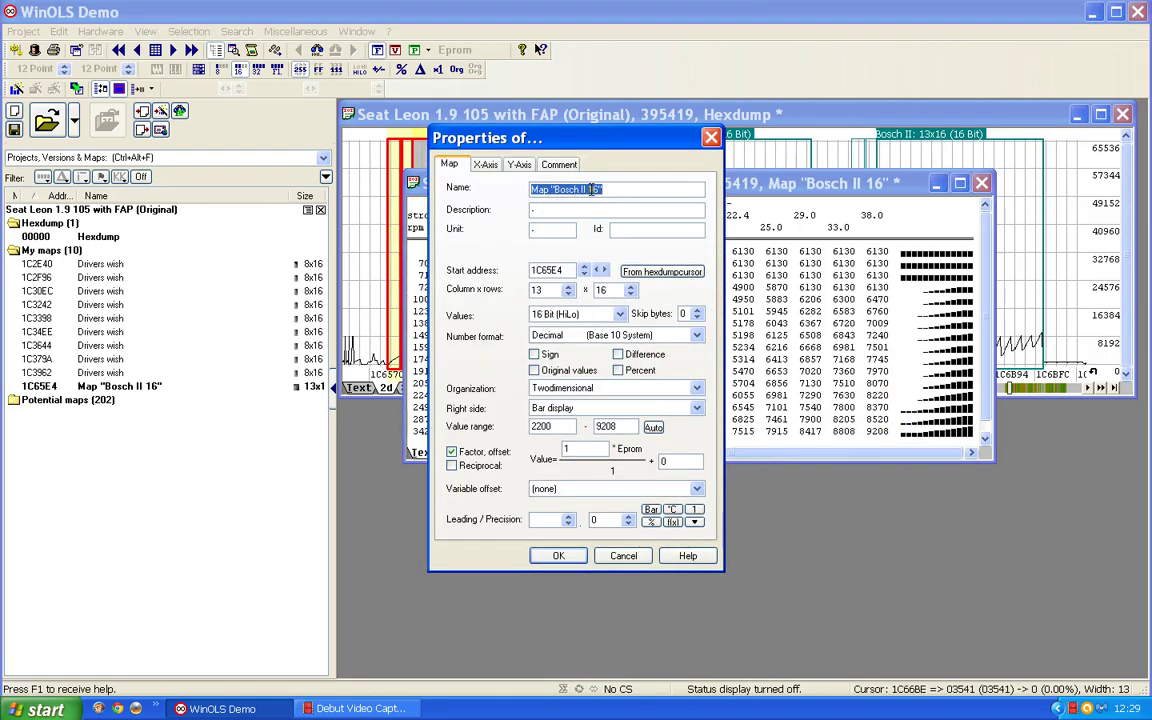
type("EGR map")
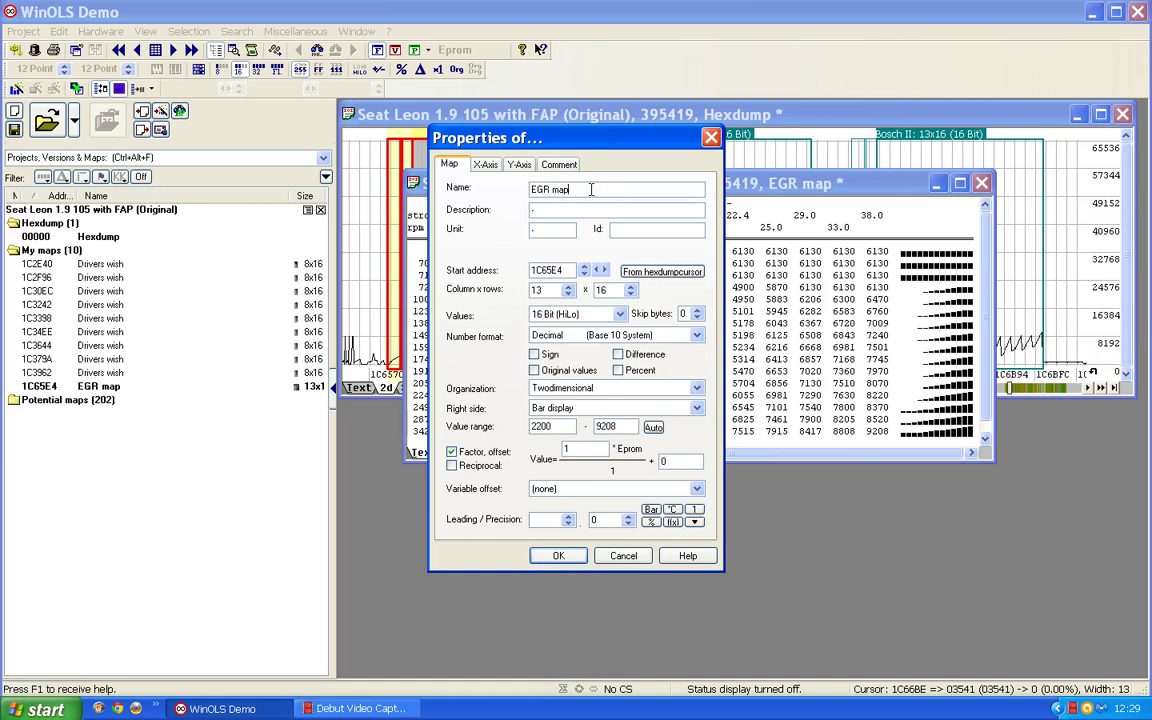
left_click(514, 214)
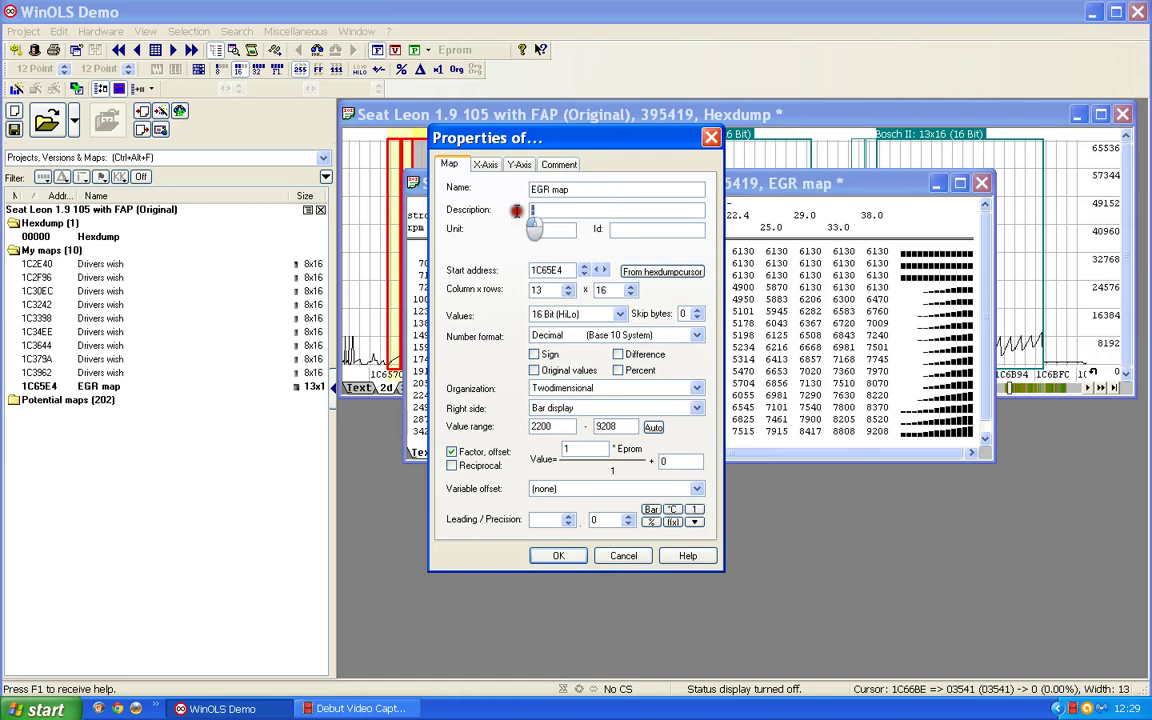
type("MAF")
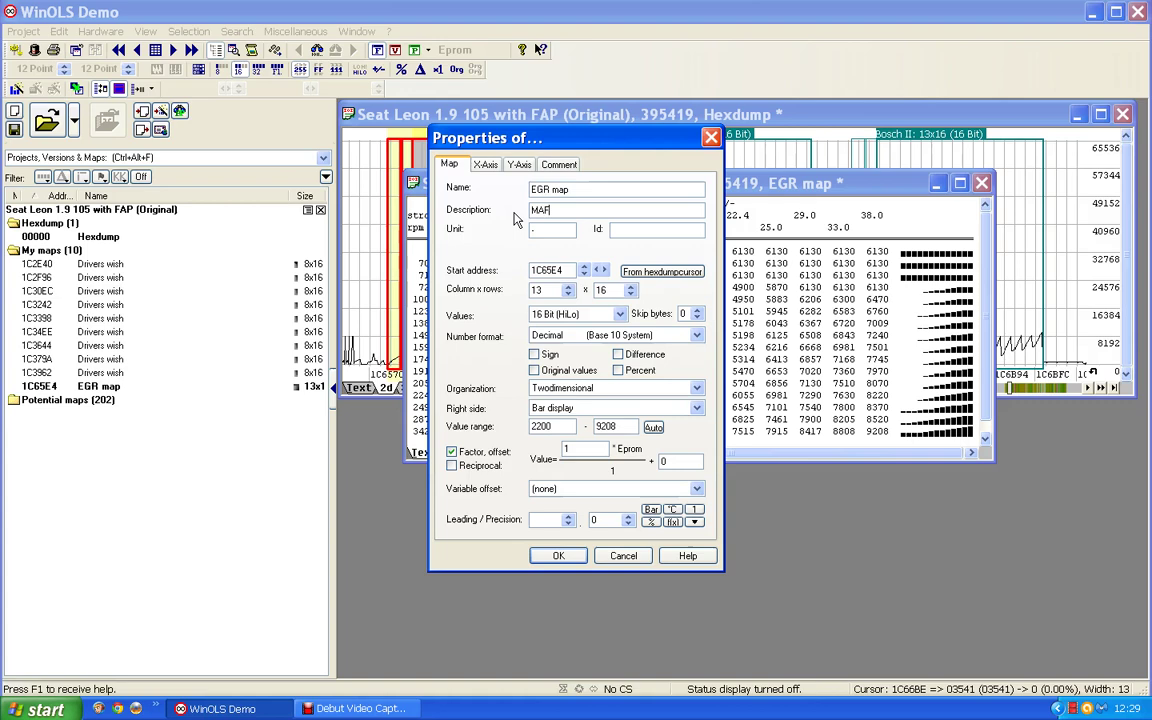
left_click(508, 192)
left_click(489, 230)
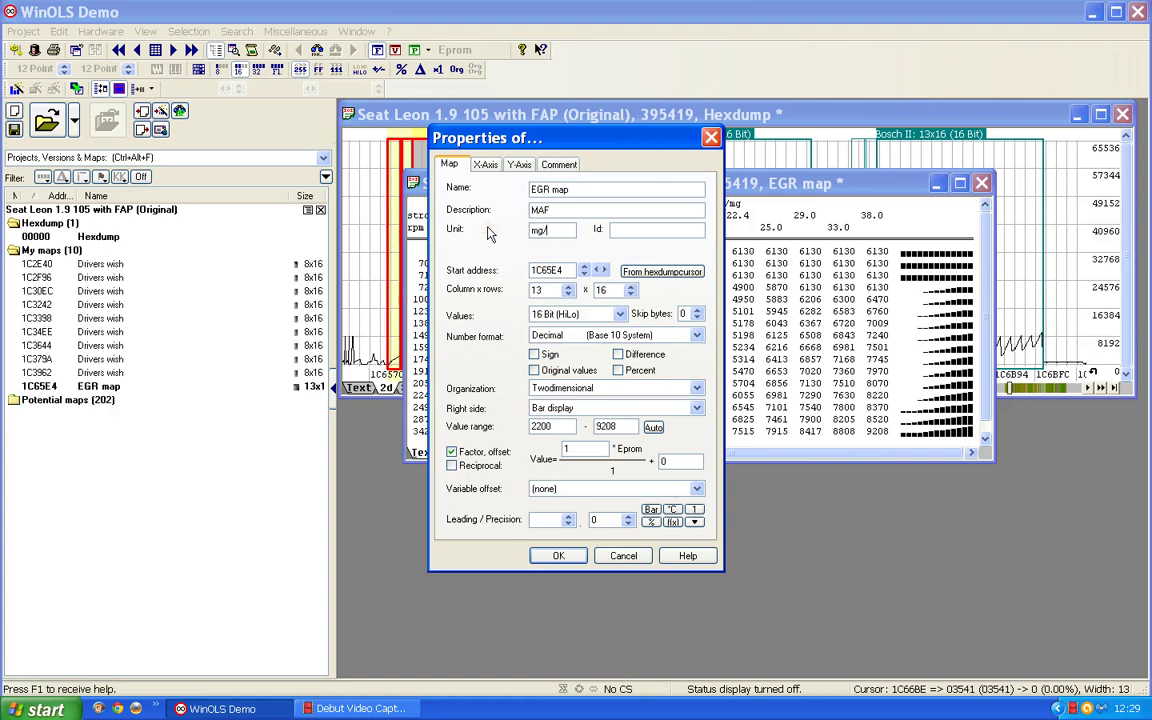
type("mg/stroke")
left_click_drag(579, 449, 494, 449)
type("0.1")
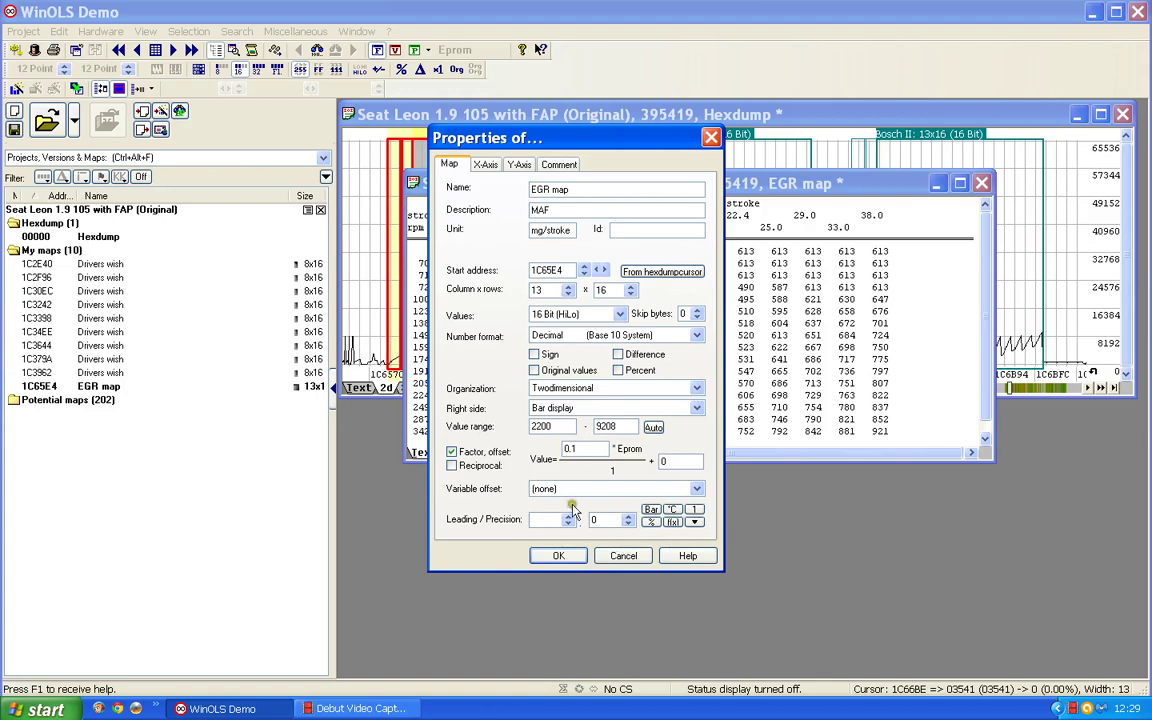
left_click(568, 556)
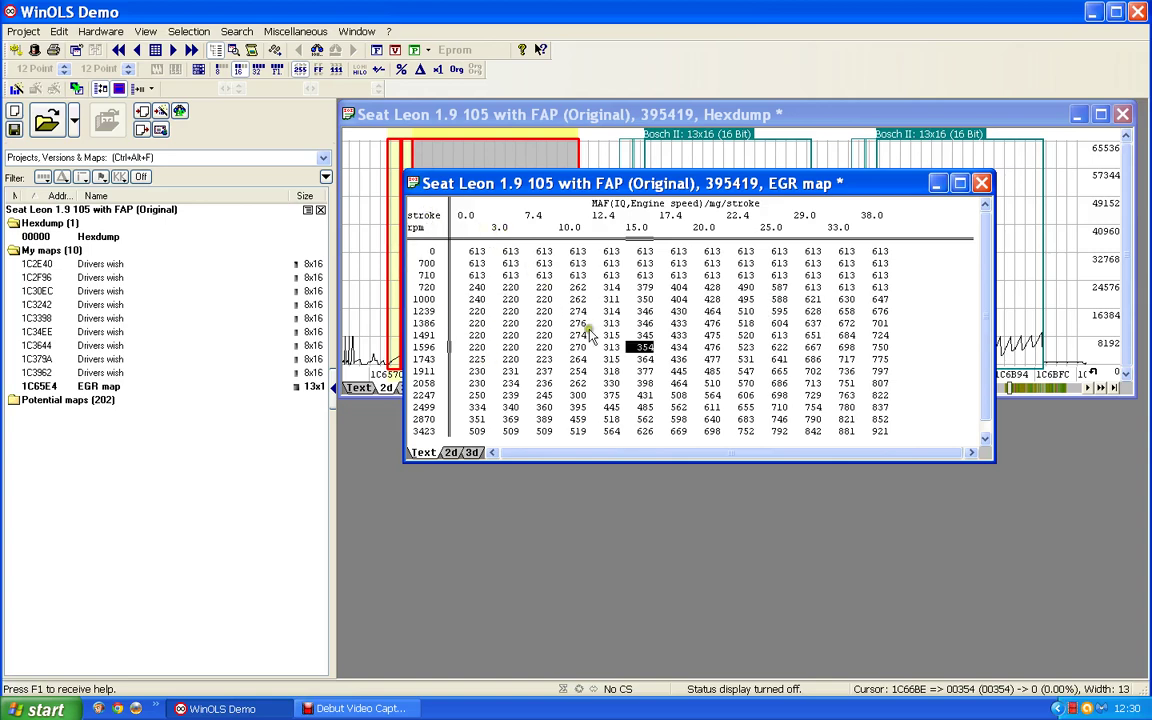
left_click(983, 184)
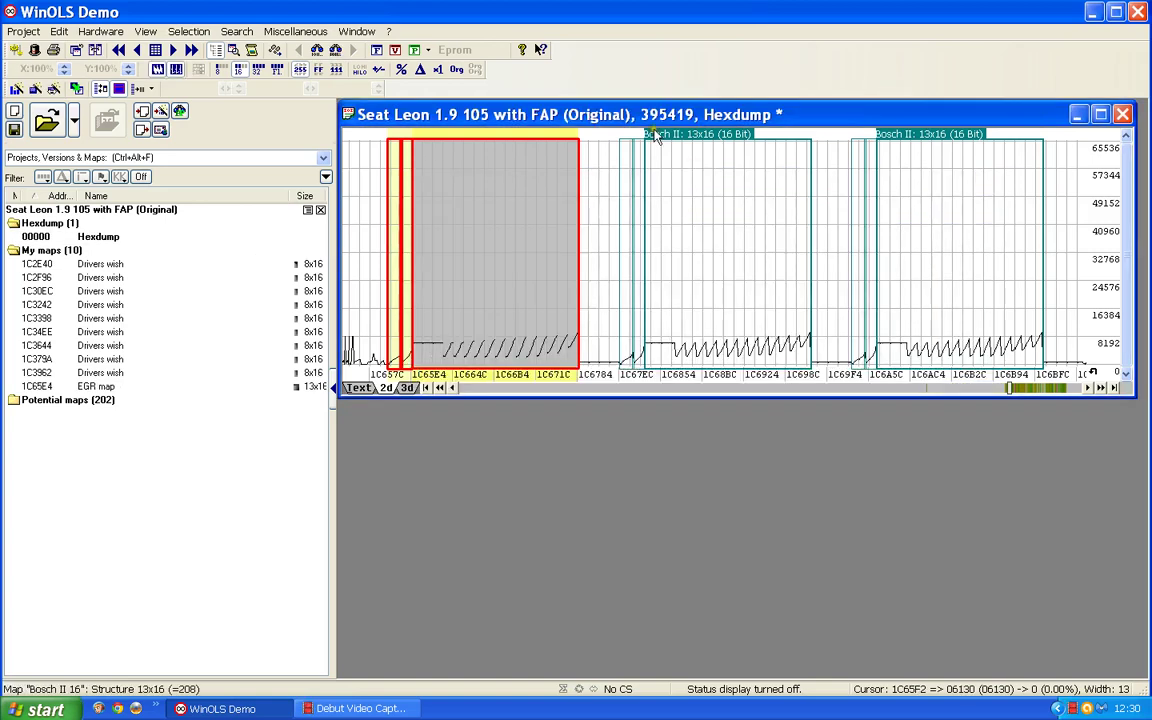
Step: Open the second of the three 13x16 maps and label its Y-axis Engine speed with the unit rpm
double_click(697, 141)
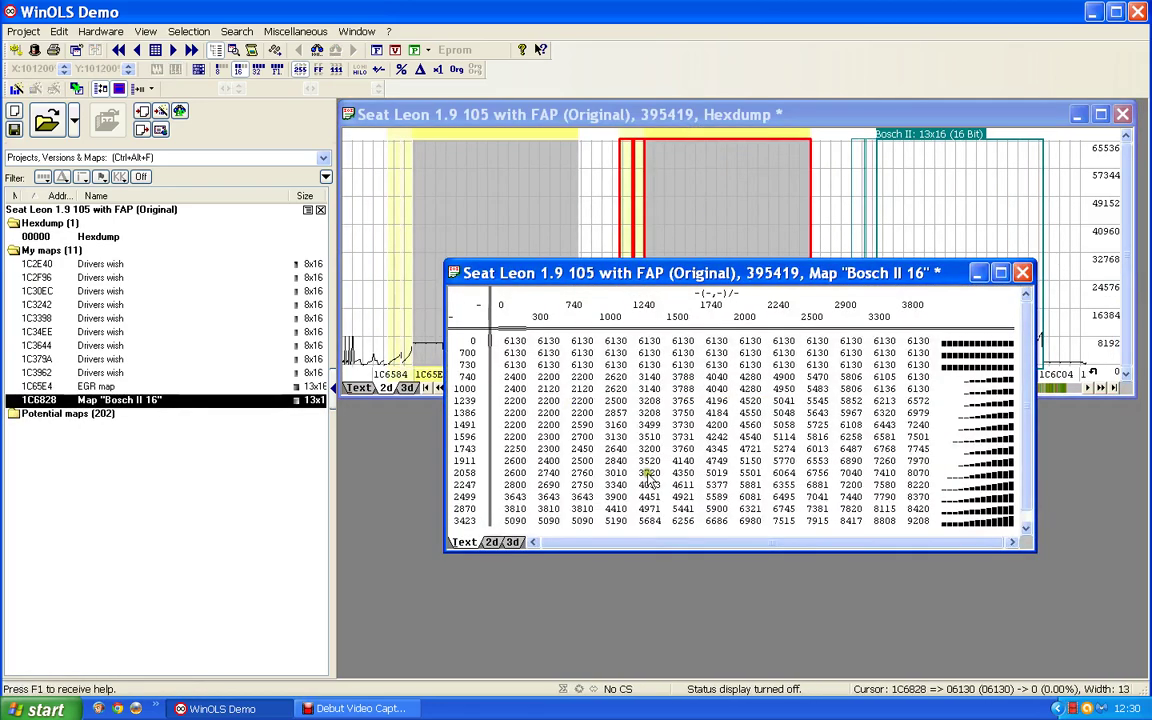
double_click(464, 425)
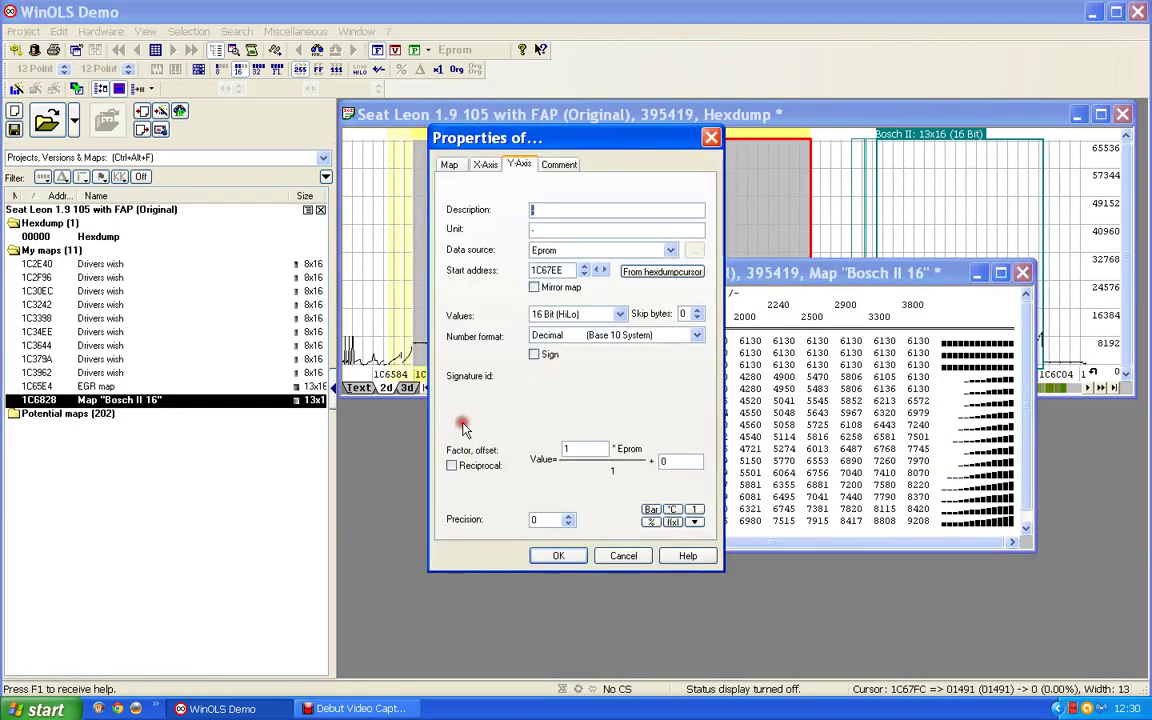
type("E")
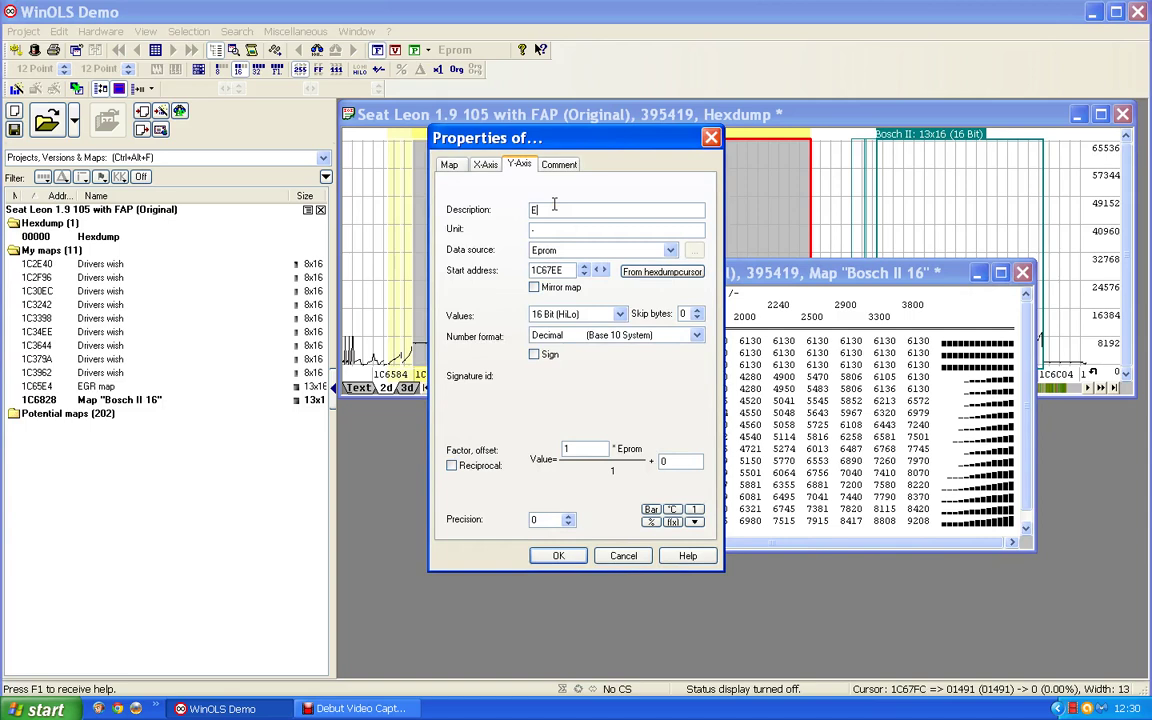
type("ngine speed")
key("Tab")
left_click(562, 557)
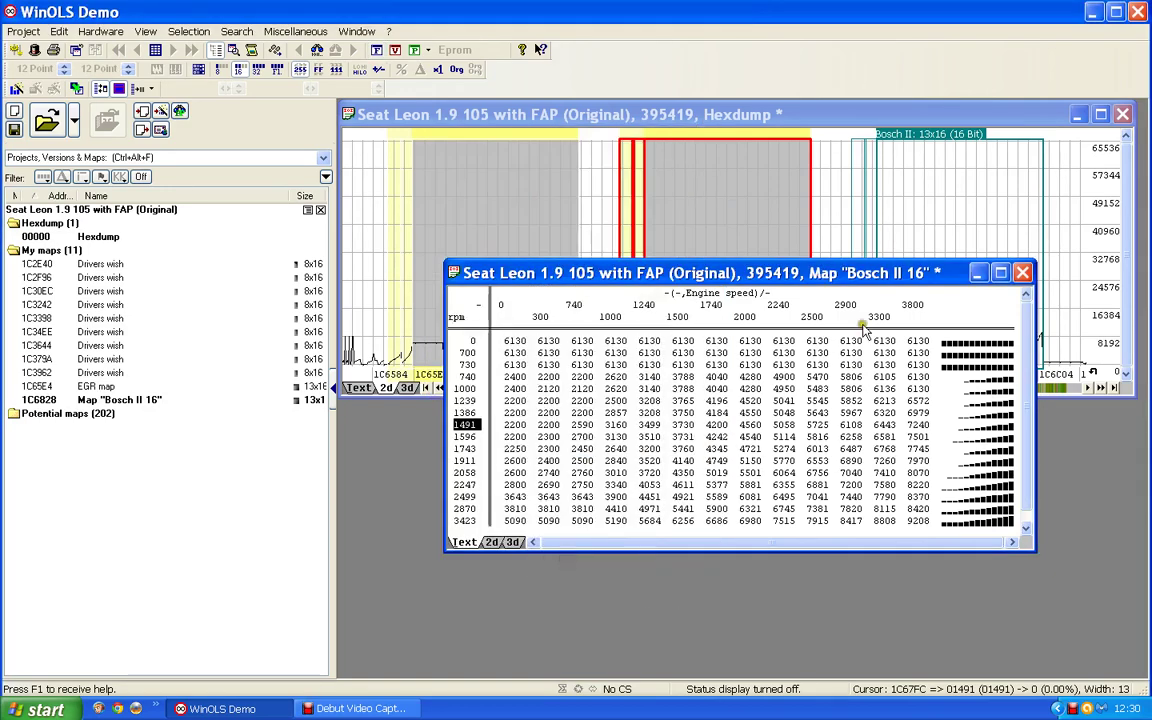
Step: Describe the second map's X-axis as IQ in mg/stroke, with a factor of 0.01 and a precision of 1
double_click(781, 305)
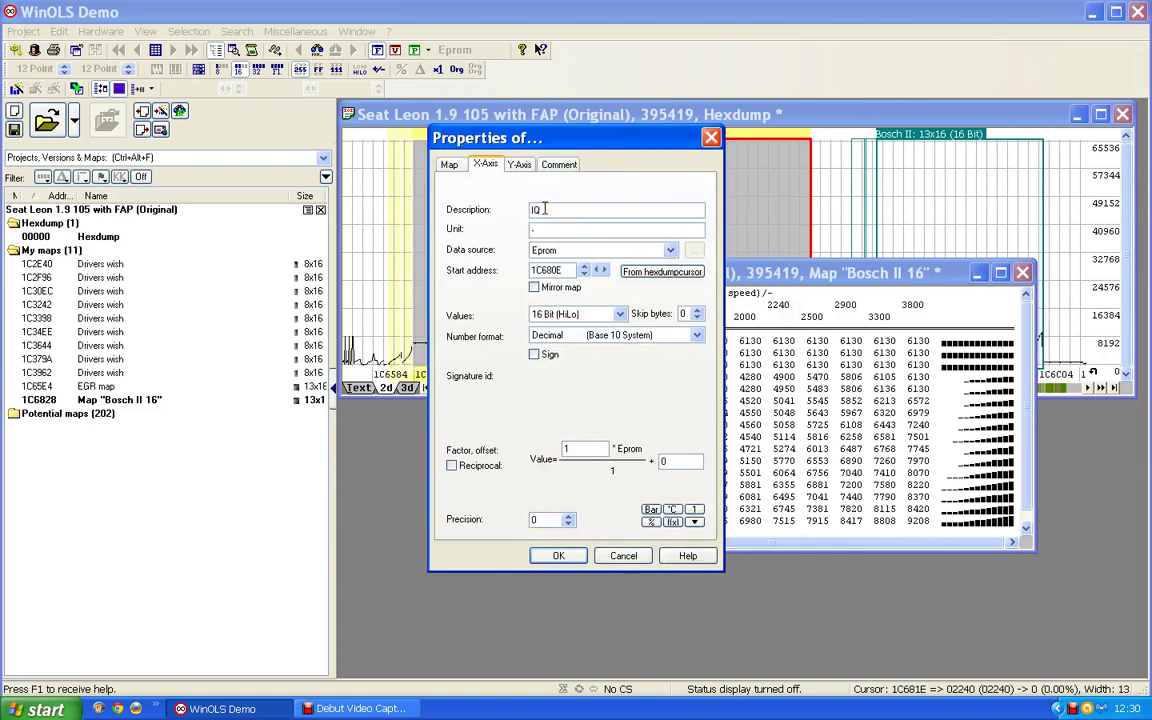
left_click_drag(560, 232, 479, 238)
type("mg/stroke")
left_click(568, 440)
left_click(572, 462)
key("BackSpace")
type("0.0")
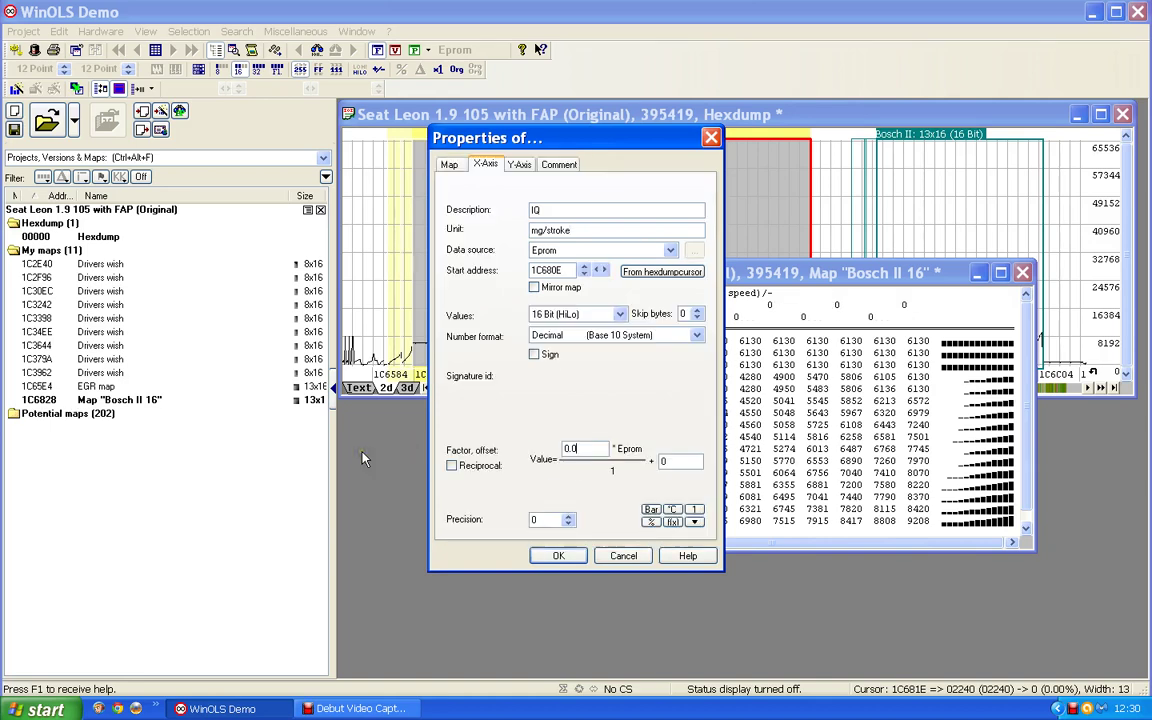
type("1")
left_click(567, 520)
left_click(558, 555)
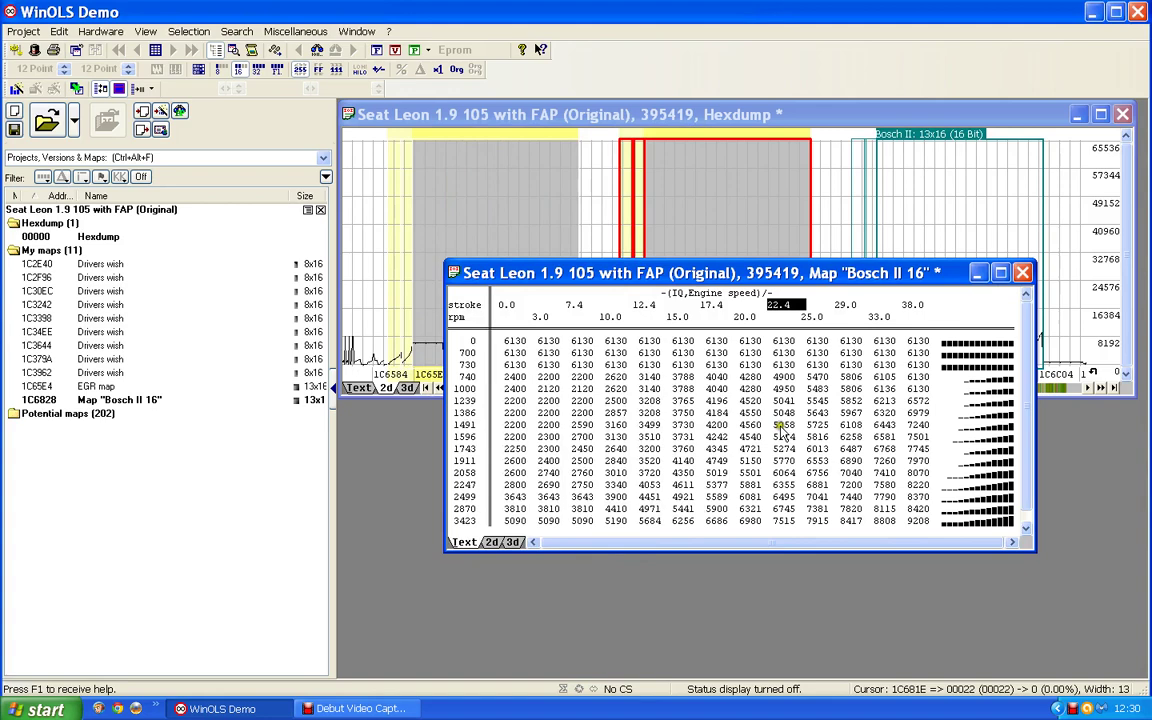
Step: Name the second map EGR map with description mg/stroke and factor 0.1, and close its table
double_click(728, 447)
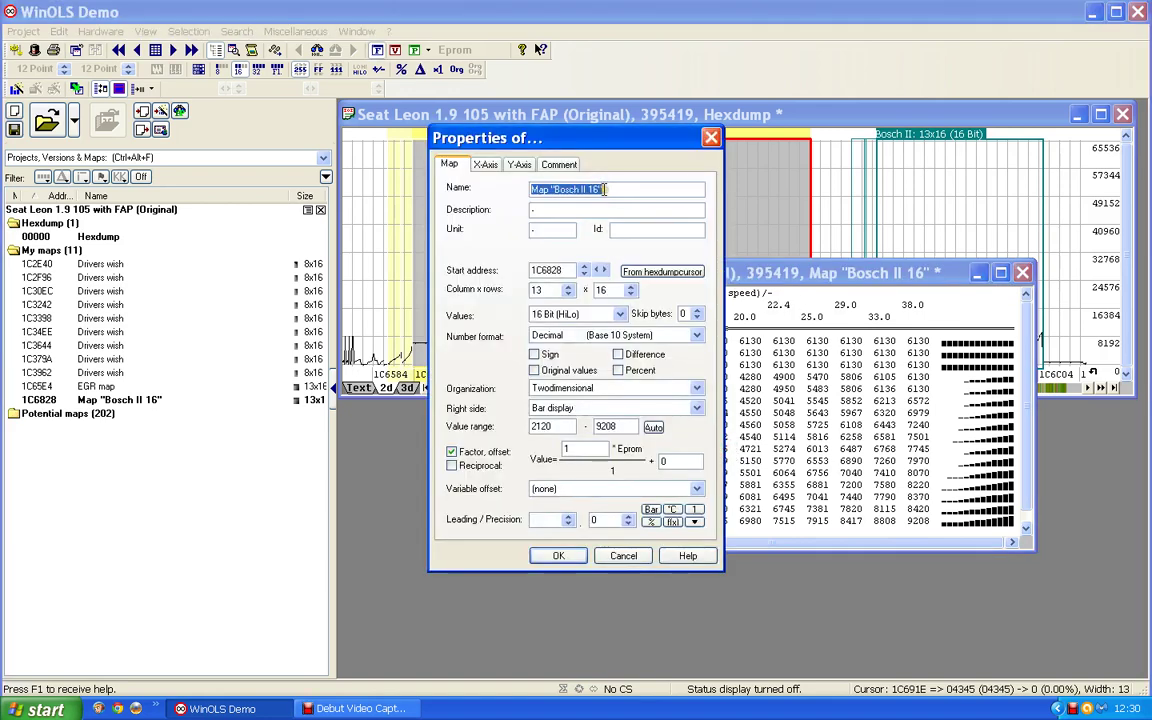
type("EGR a")
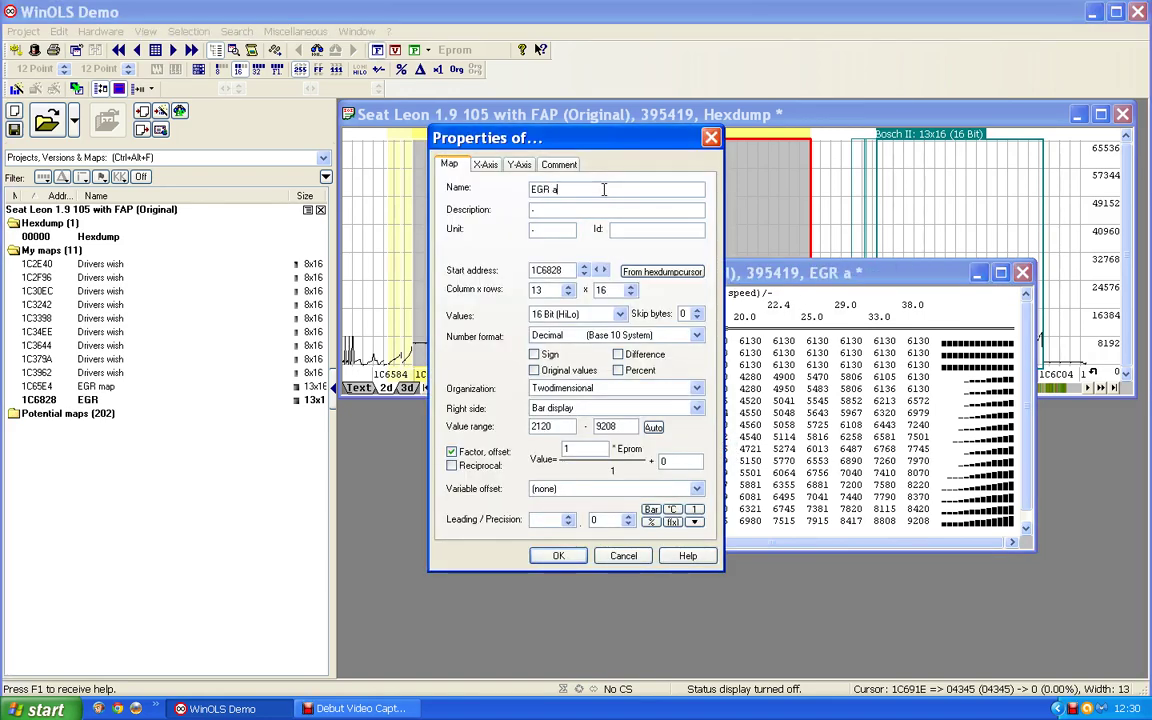
type(" mao")
left_click_drag(548, 212, 484, 218)
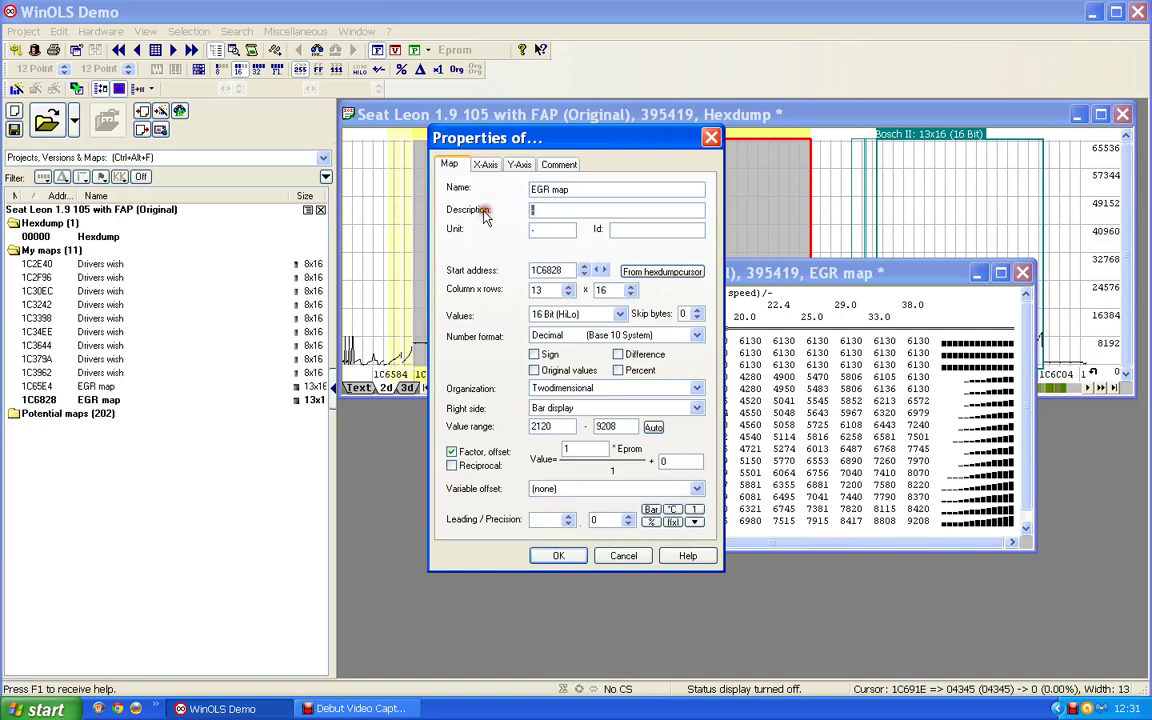
type("mg/stroke")
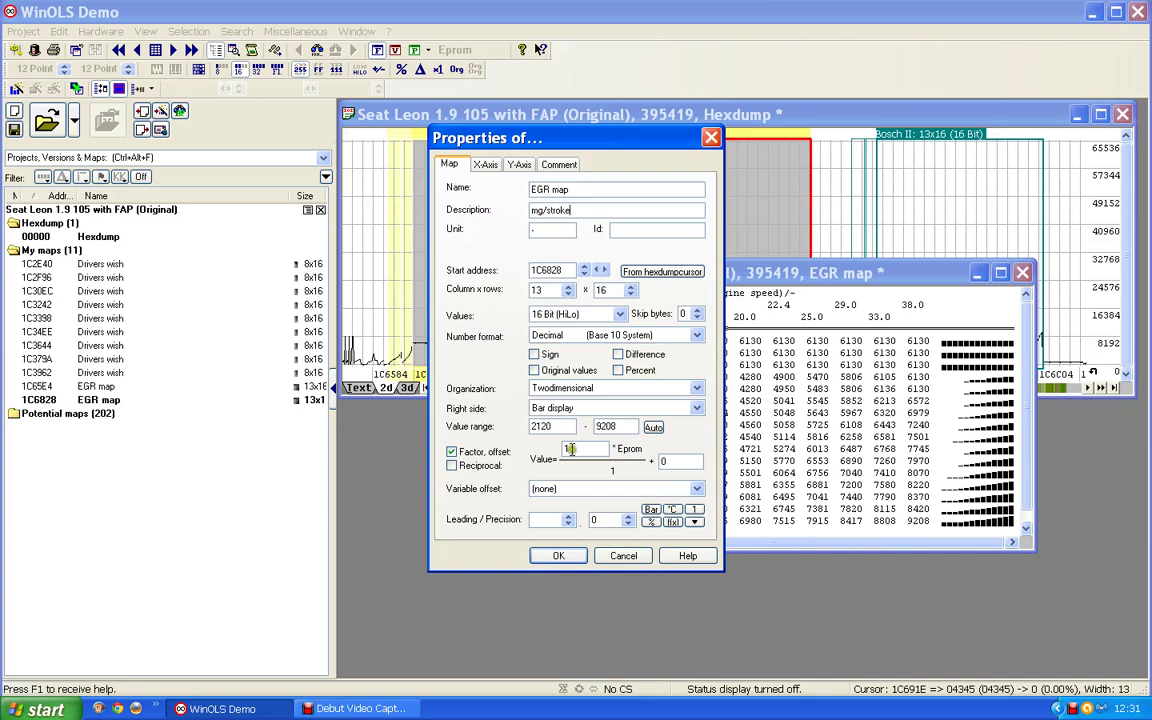
left_click_drag(570, 449, 507, 456)
type("0.1")
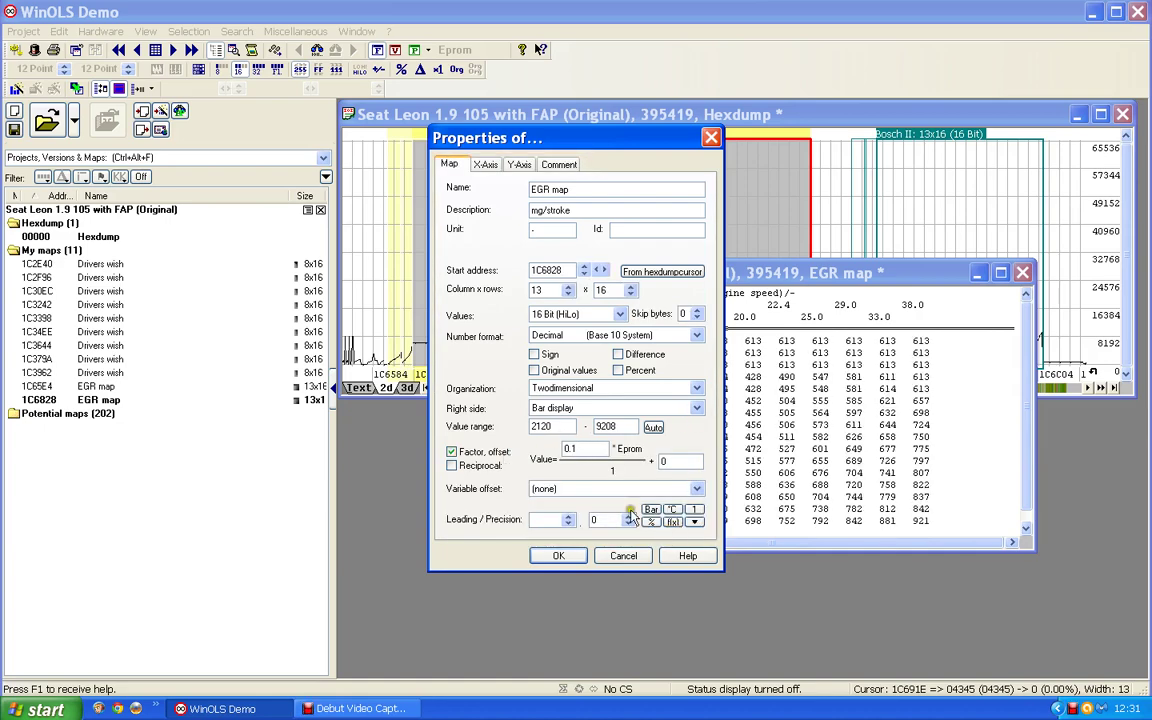
left_click(558, 555)
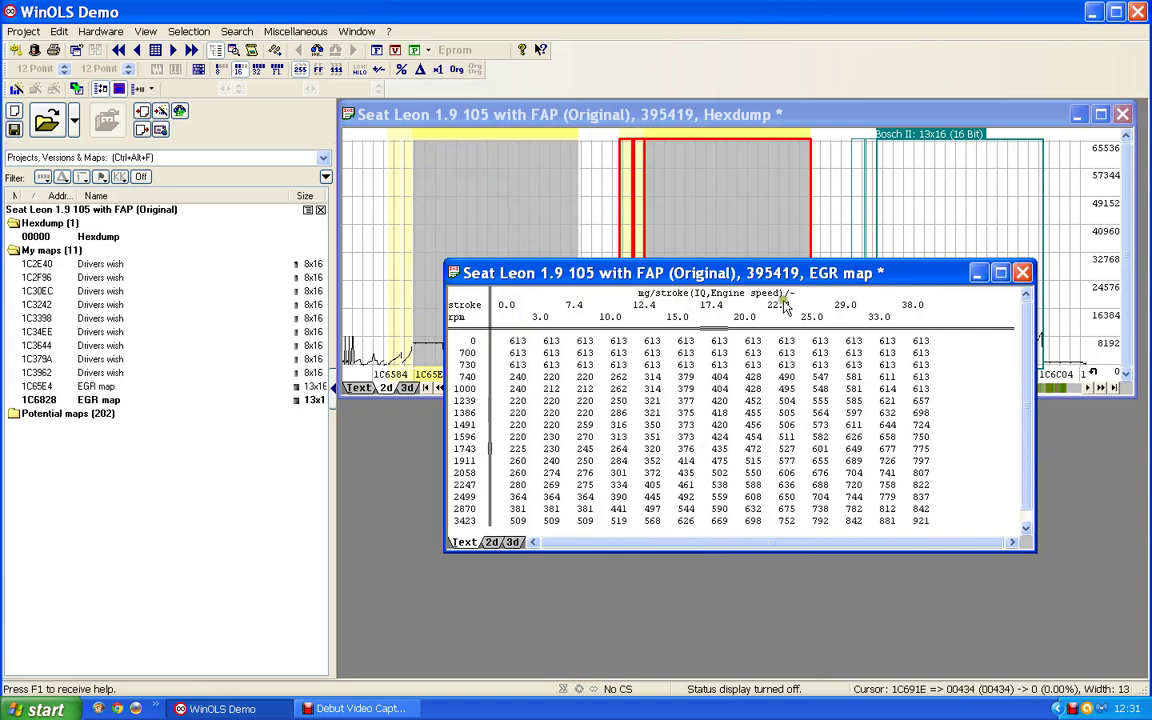
left_click(1024, 274)
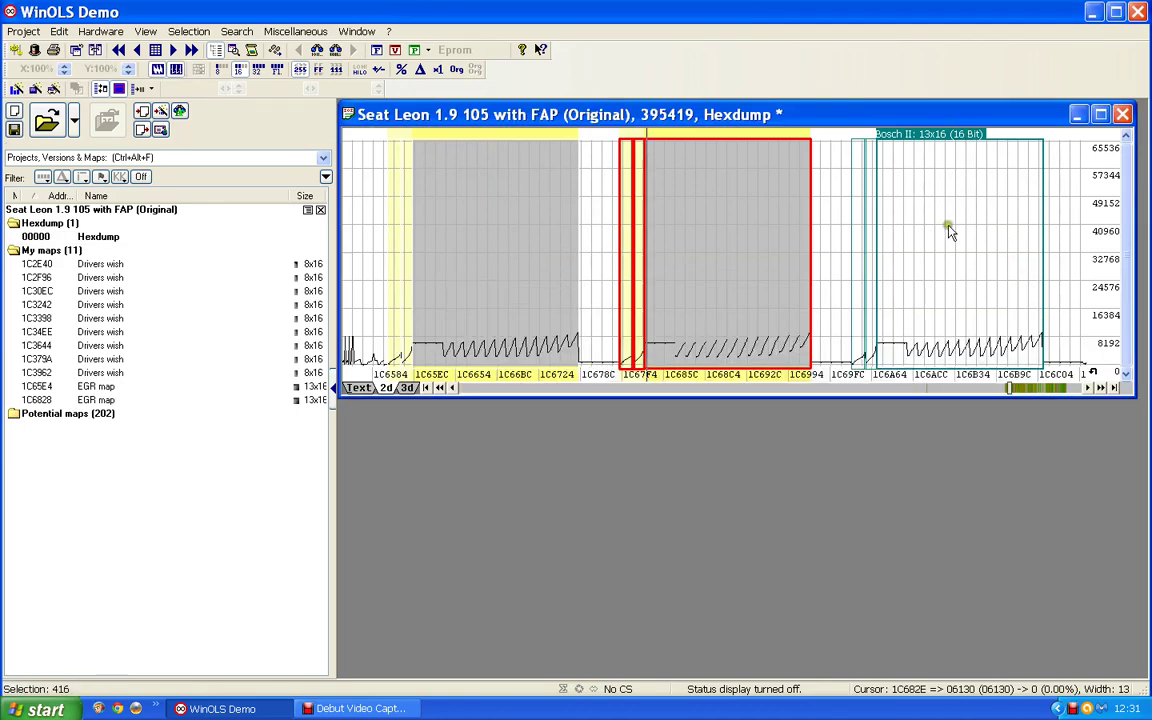
Step: Open the third 13x16 map and label its Y-axis Engine speed with the unit rpm
double_click(936, 141)
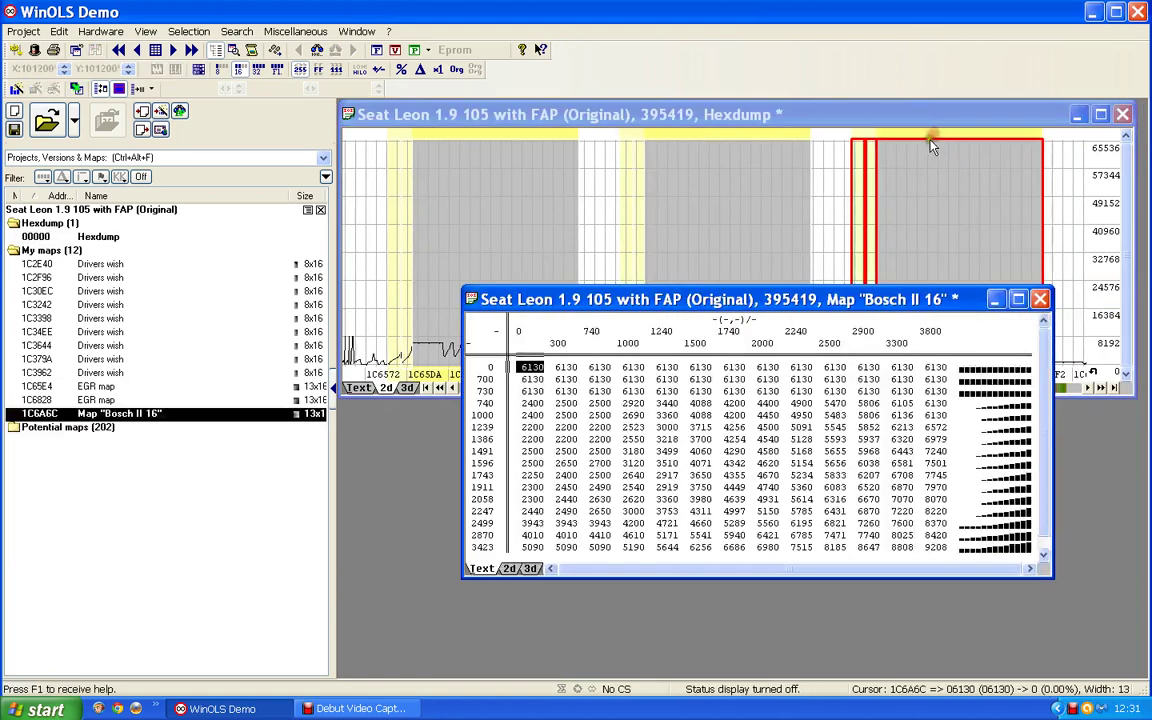
double_click(482, 439)
type("E")
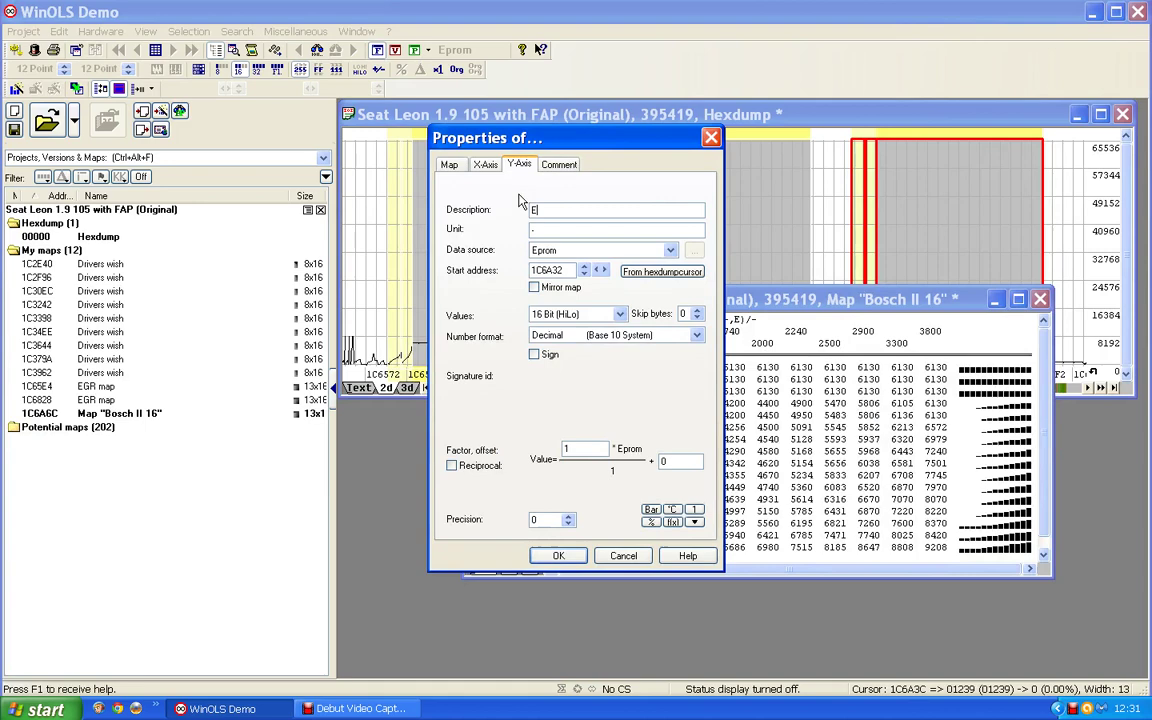
type("ngine speed")
left_click_drag(541, 231, 501, 228)
left_click(550, 562)
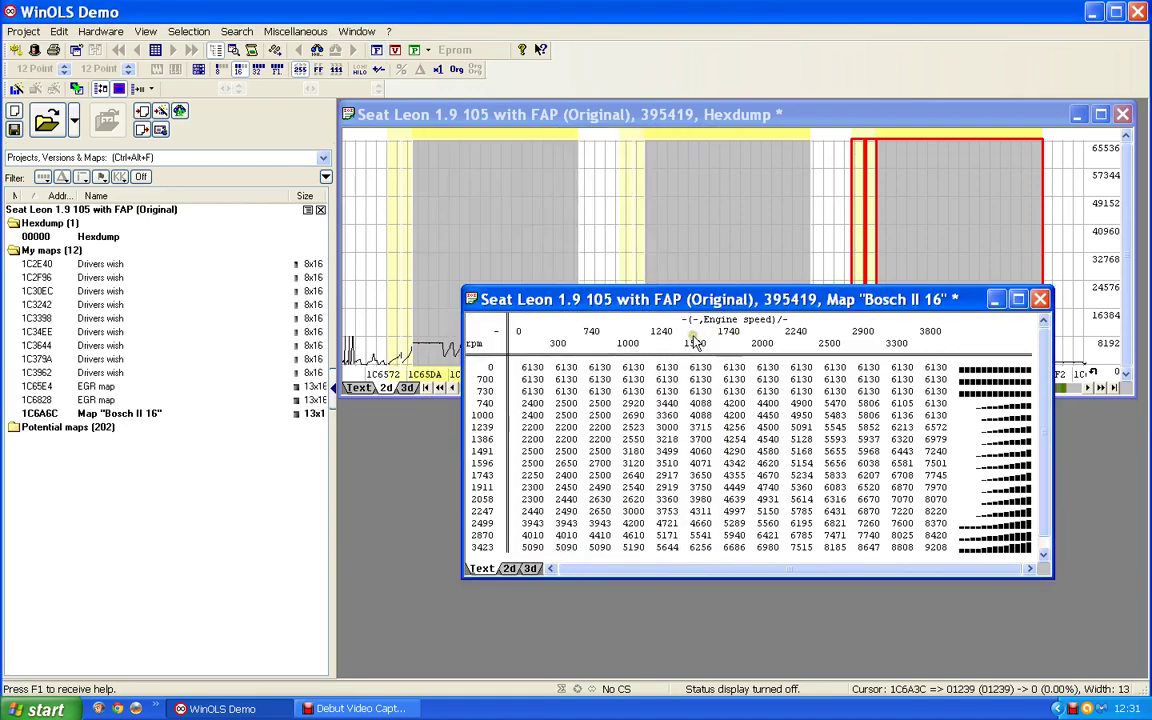
Step: Describe the third map's X-axis as IQ in mg/stroke, with a factor of 0.01 and a precision of 1
double_click(710, 340)
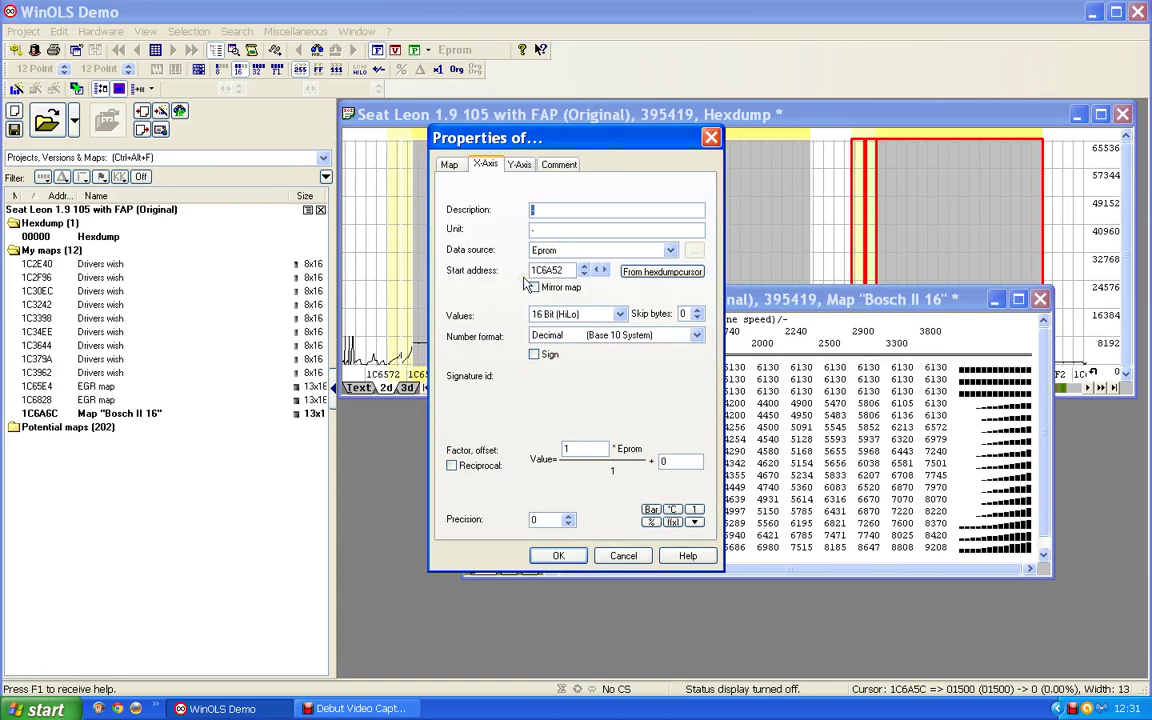
left_click_drag(551, 233, 408, 228)
left_click(561, 228)
type("mg/stroke")
left_click_drag(574, 447, 431, 449)
type("0.01")
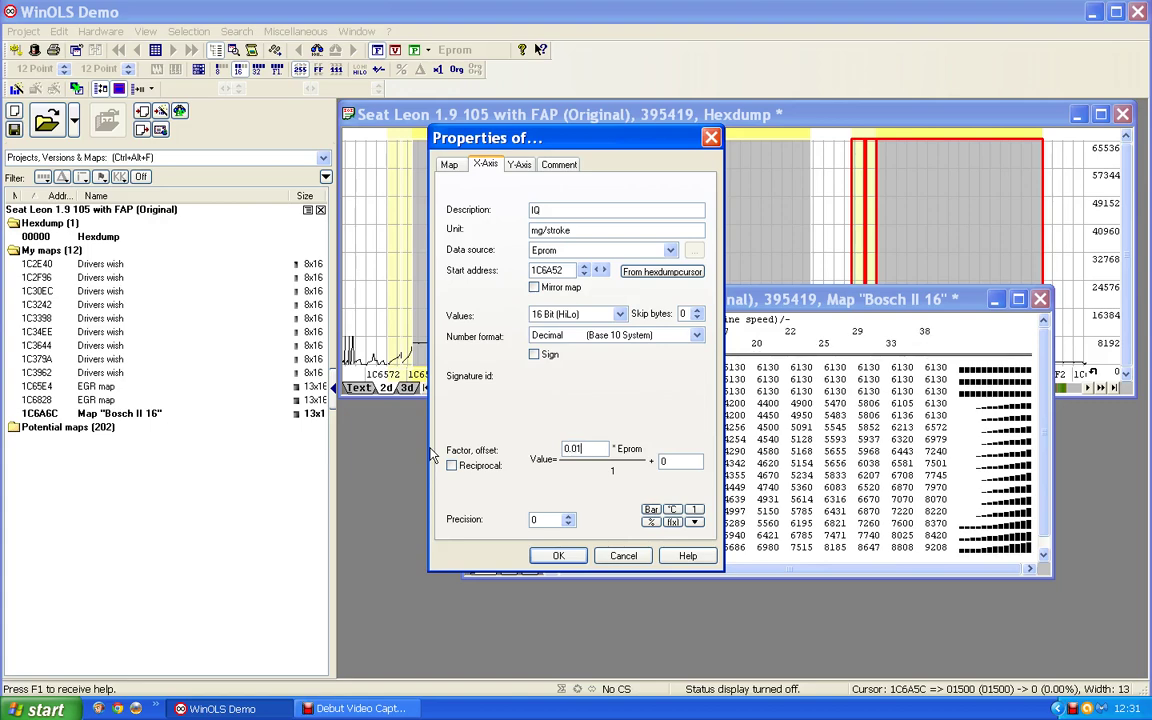
left_click(570, 518)
left_click(560, 556)
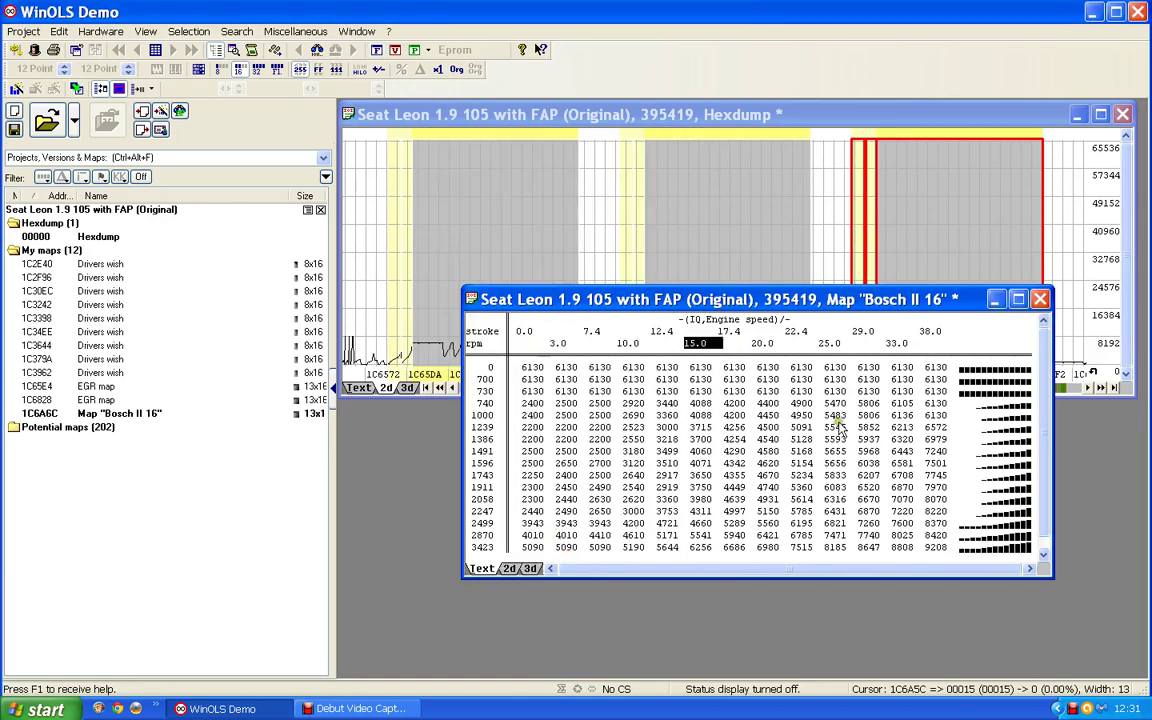
Step: Name the third map EGR map with description MAF, unit mg/stroke and factor 0.1, and close its table
double_click(763, 438)
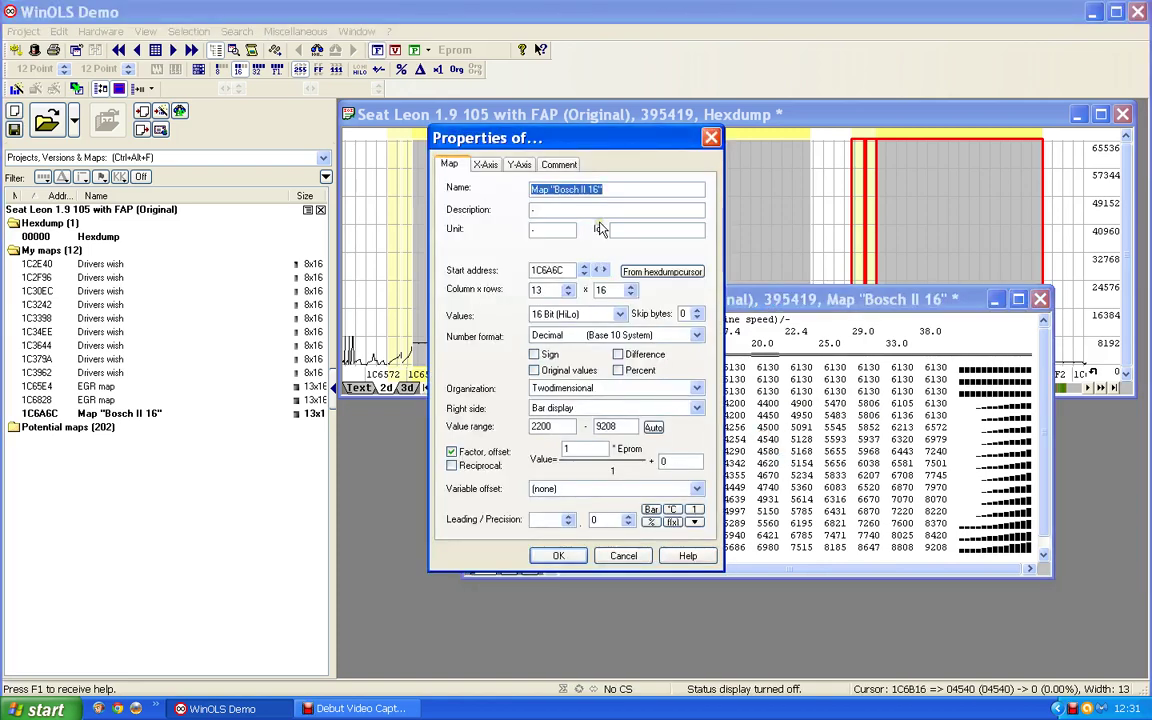
type("EGR m")
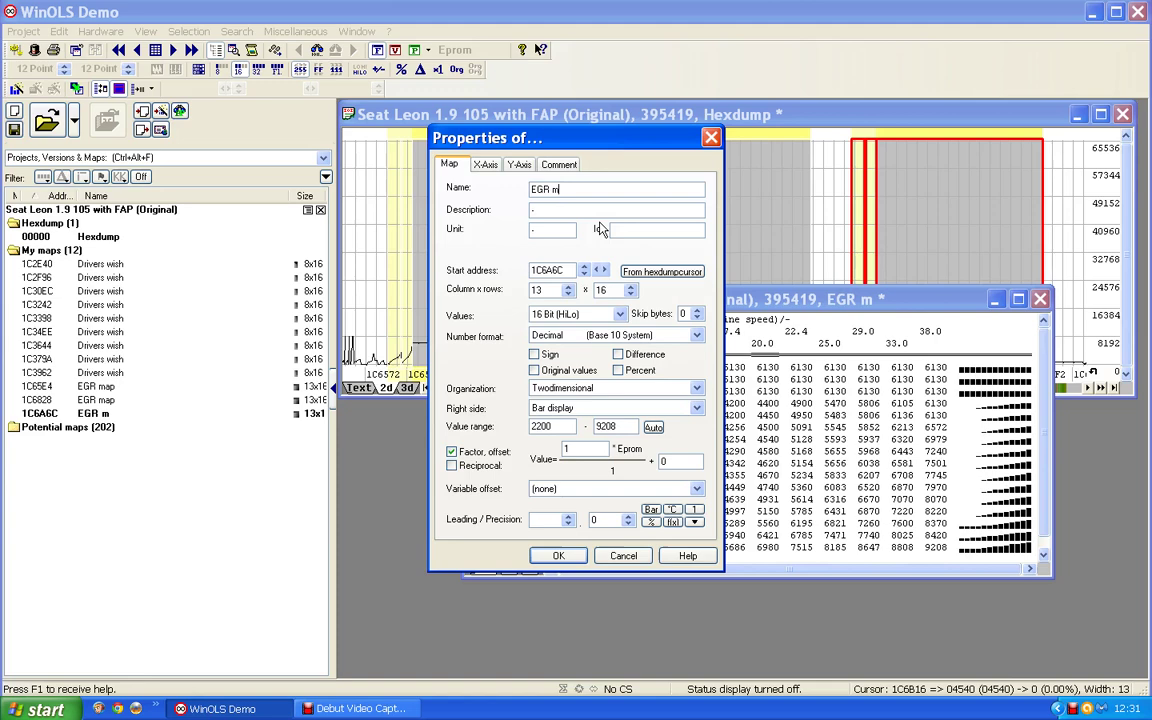
type("ap")
key("Tab")
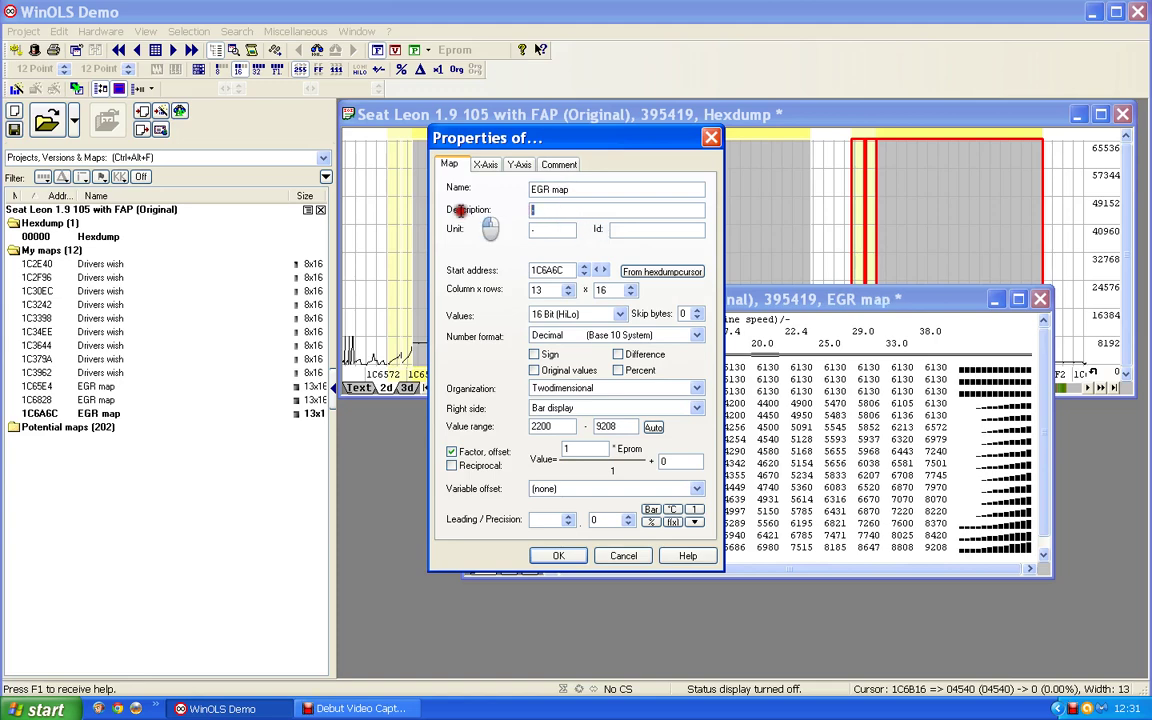
type("MAF")
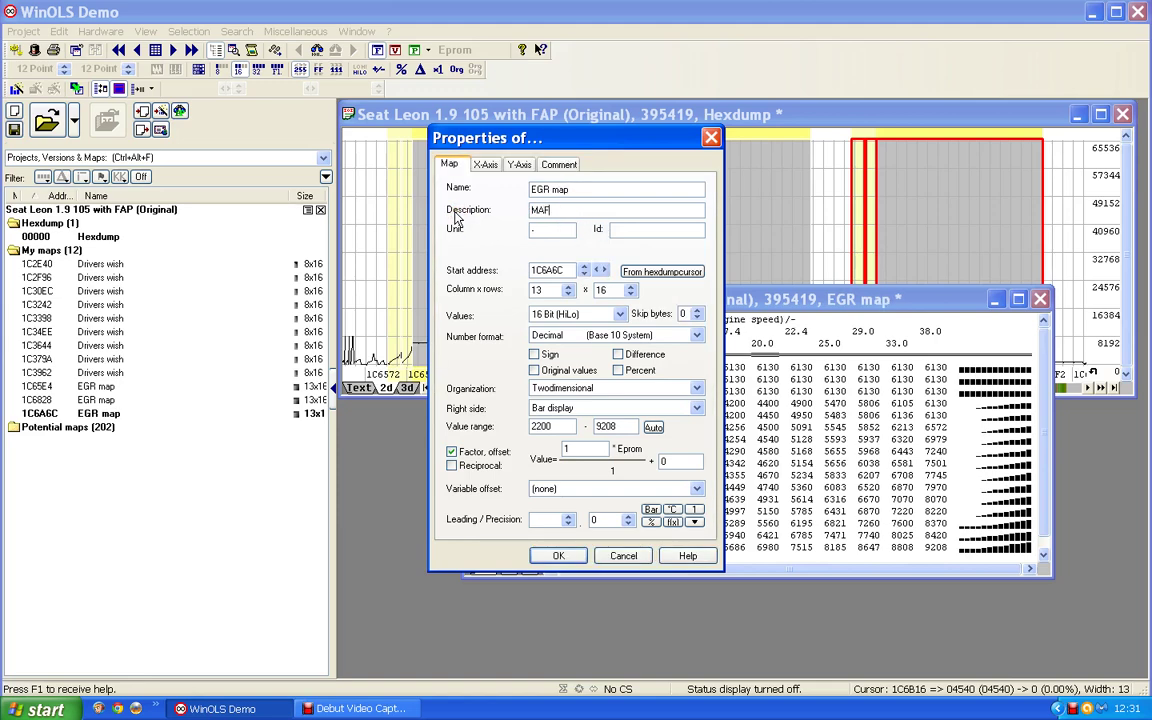
key("Tab")
type("mg/stroke")
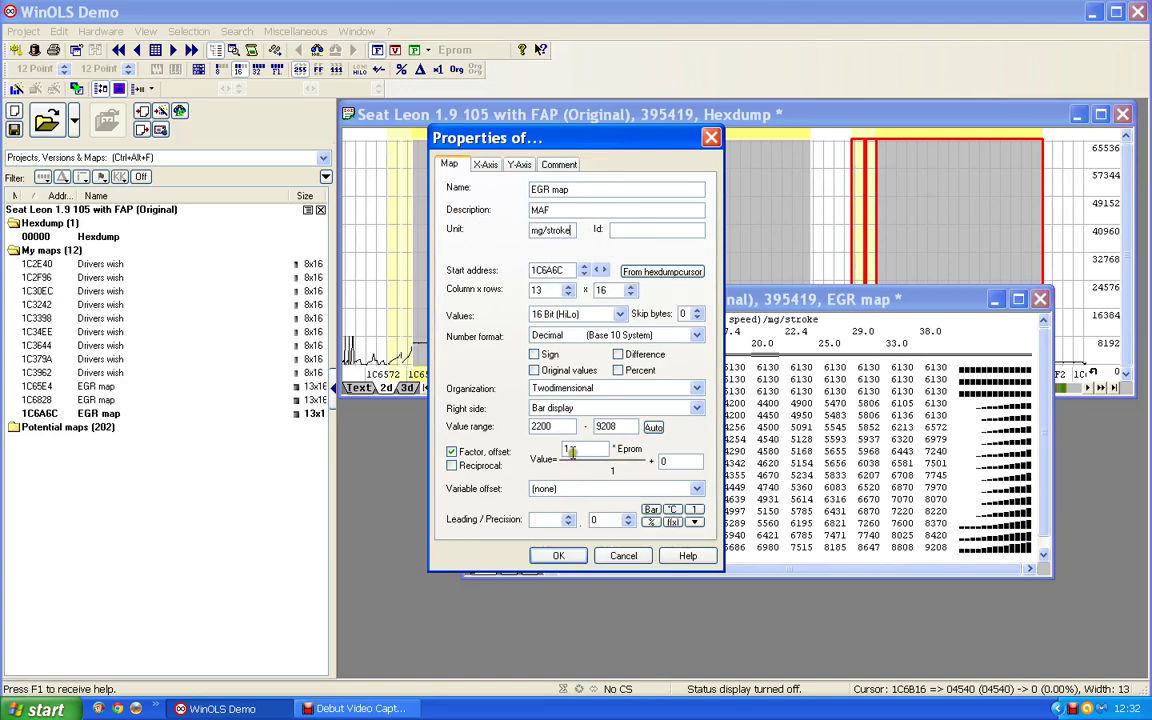
left_click_drag(574, 450, 529, 444)
type("0.1")
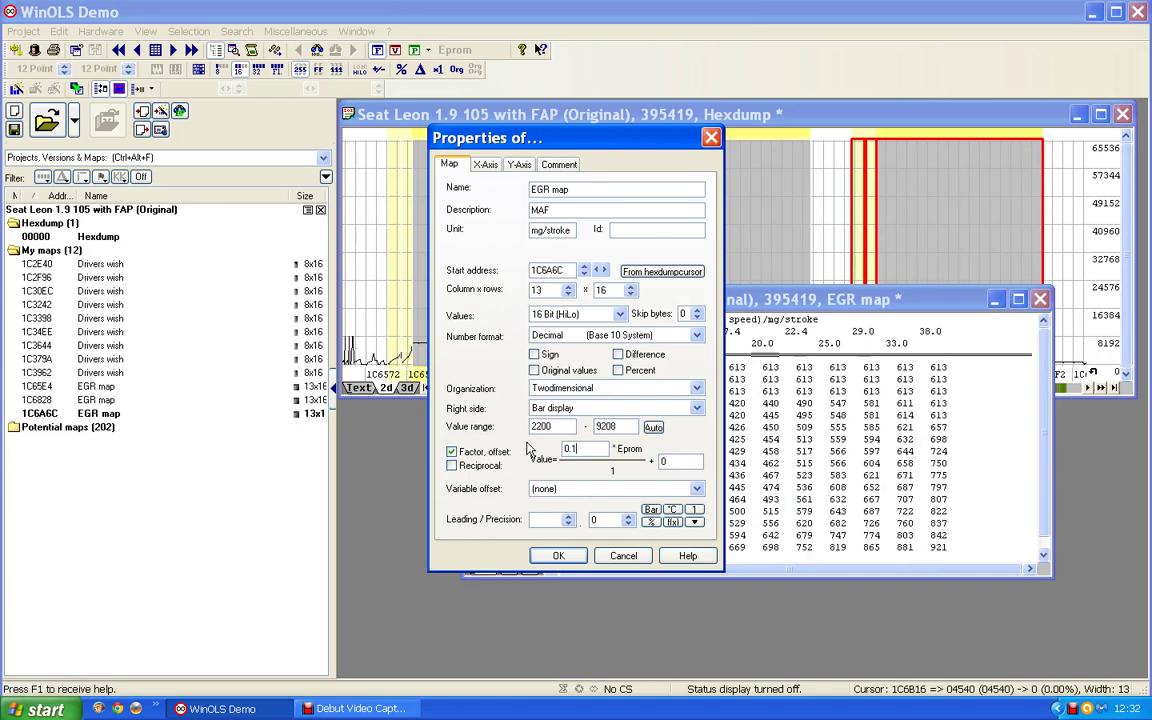
left_click(558, 555)
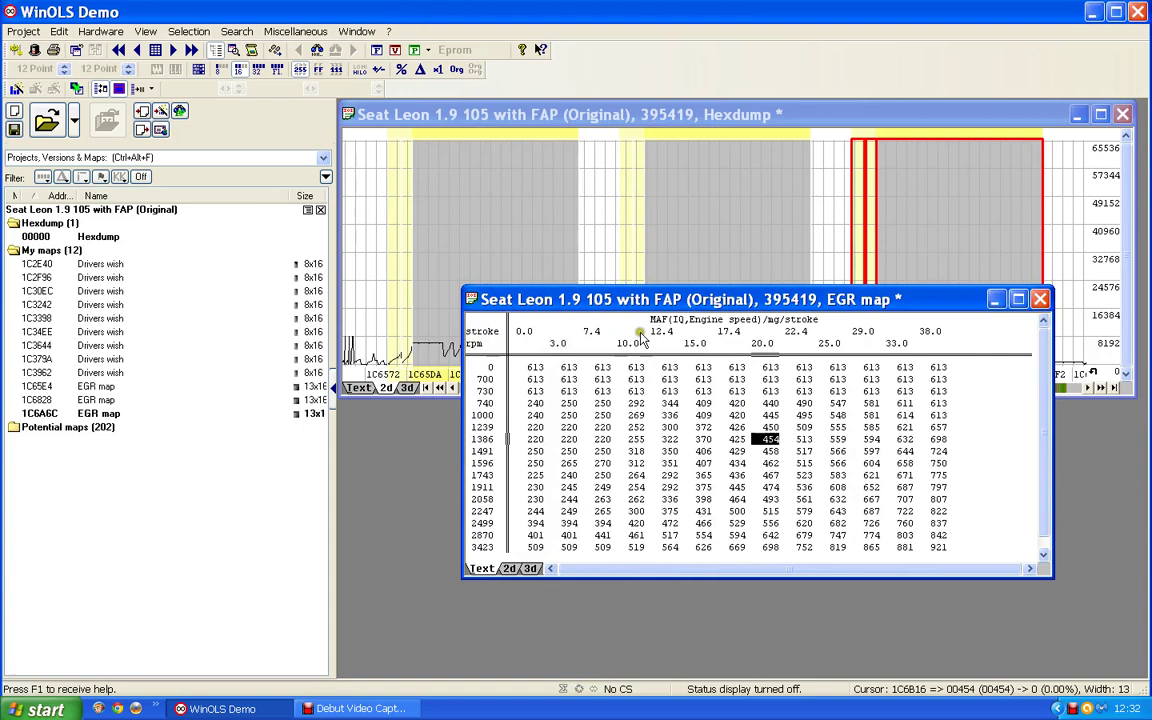
left_click(1040, 299)
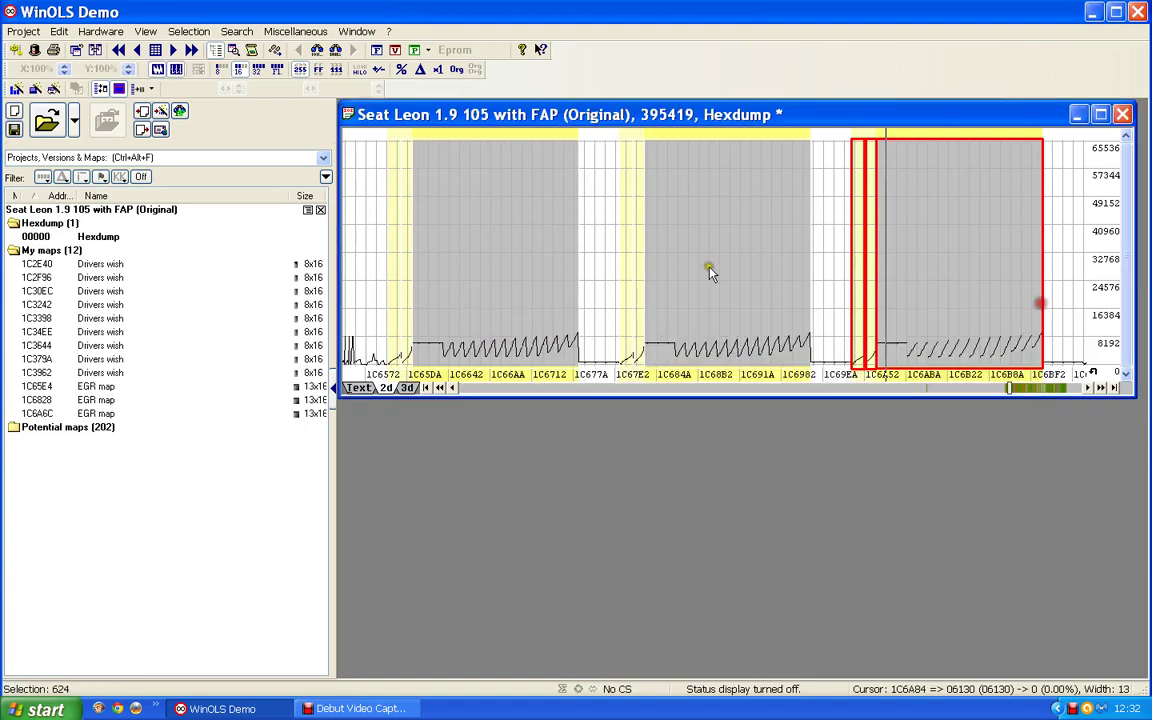
Step: Compare the value tables of the first and second EGR maps one above the other, and close both tables
left_click(527, 258)
left_click(700, 265)
left_click(852, 259)
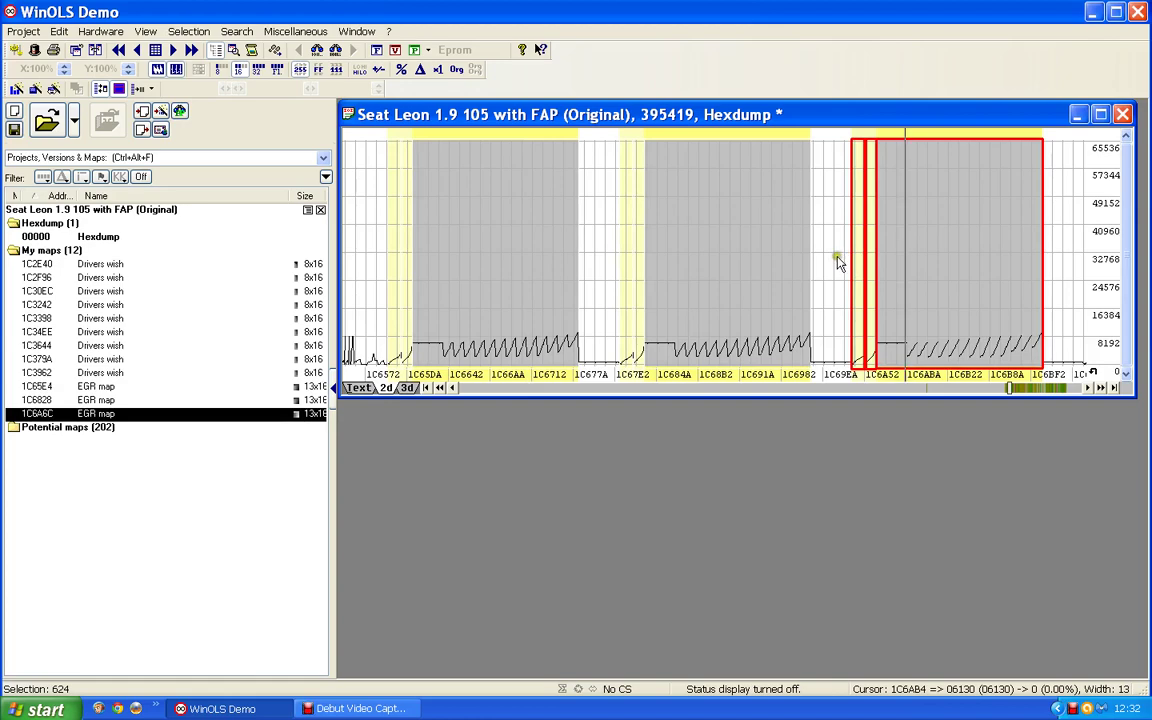
left_click(462, 233)
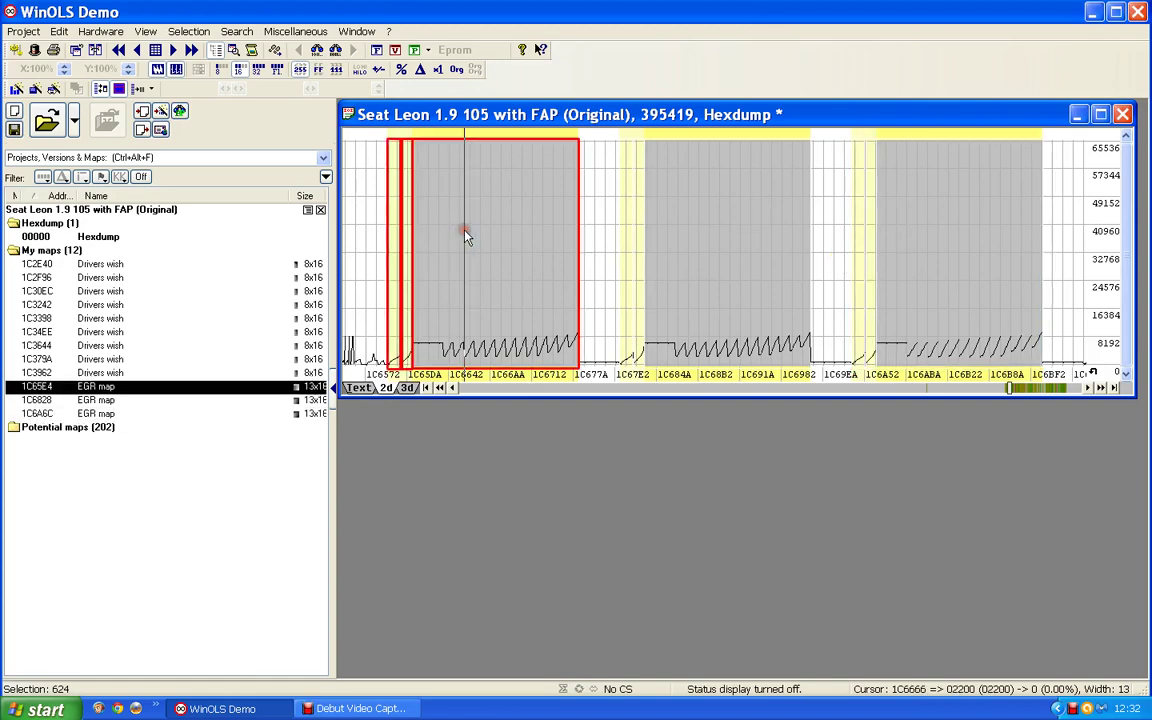
double_click(465, 231)
left_click_drag(603, 114, 550, 295)
double_click(690, 205)
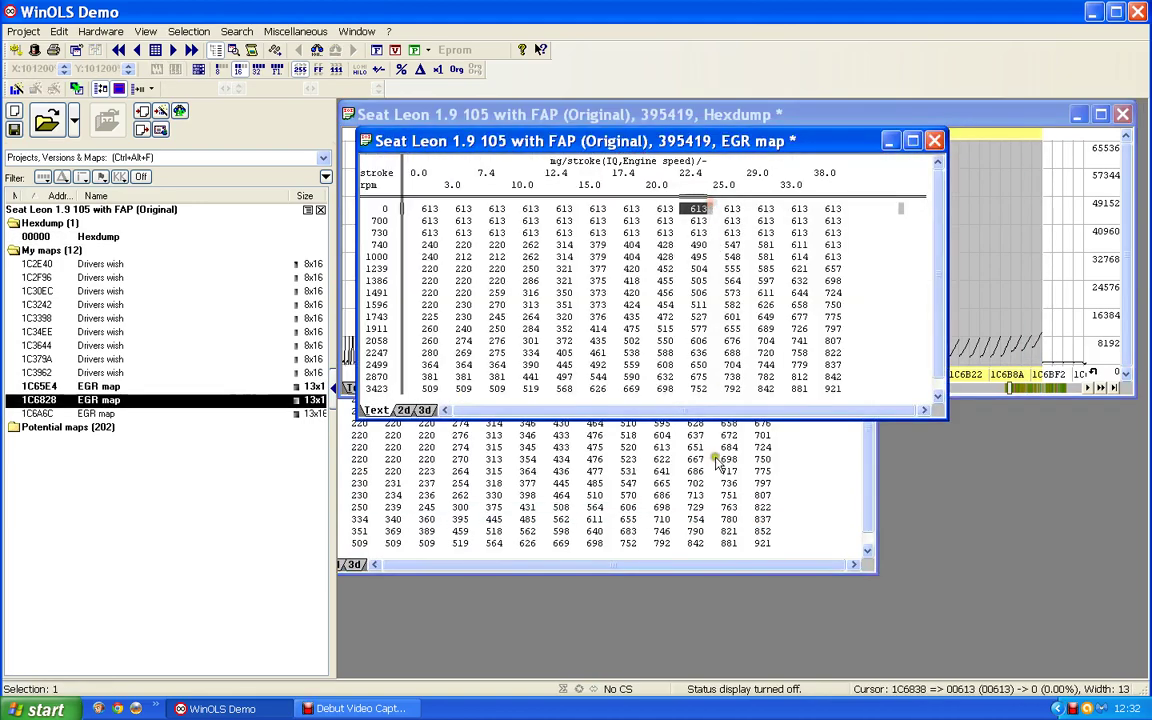
left_click_drag(759, 299, 816, 412)
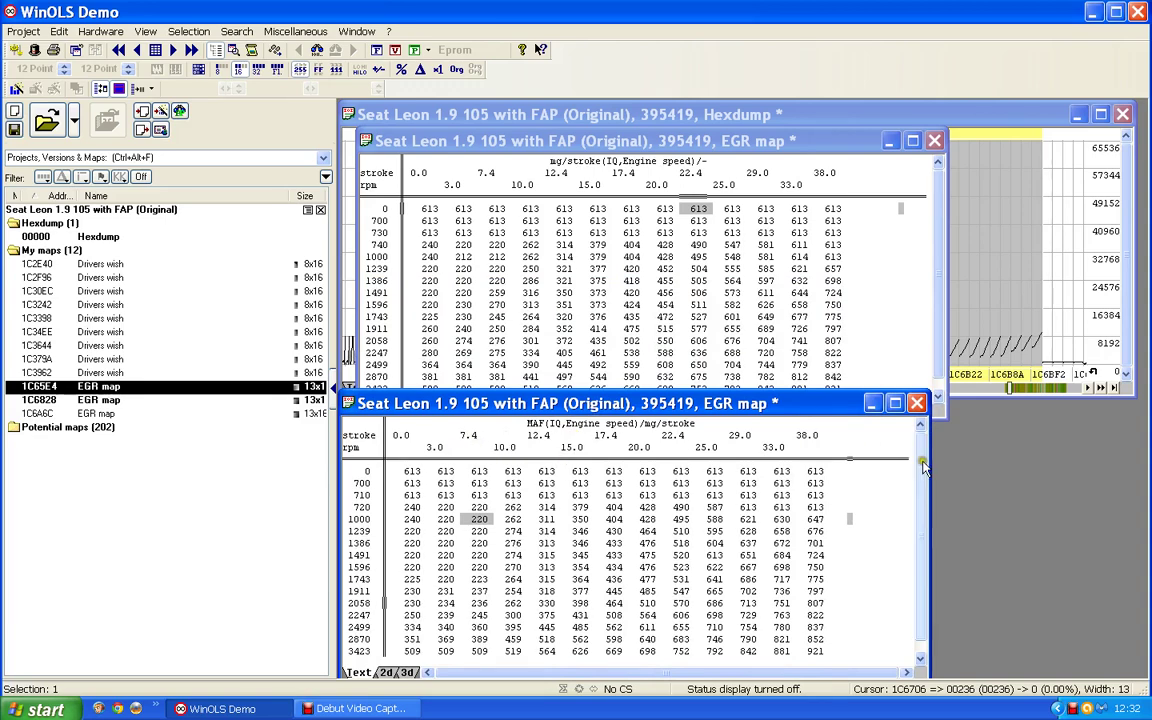
left_click(916, 403)
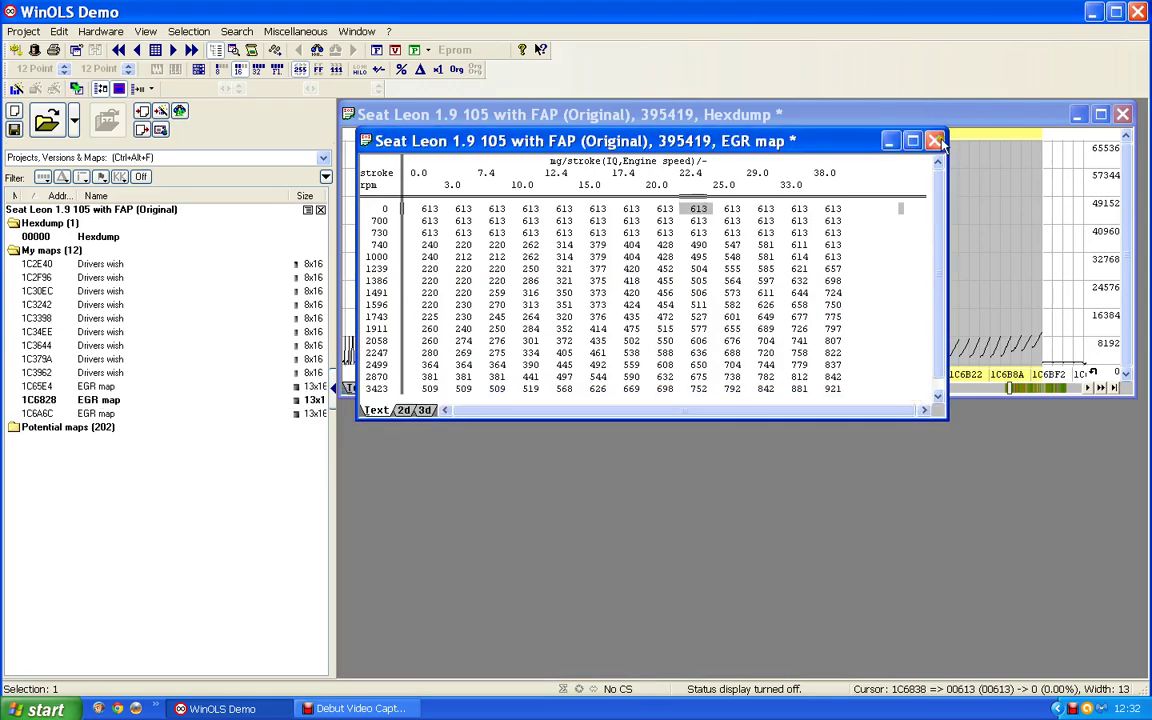
left_click(934, 141)
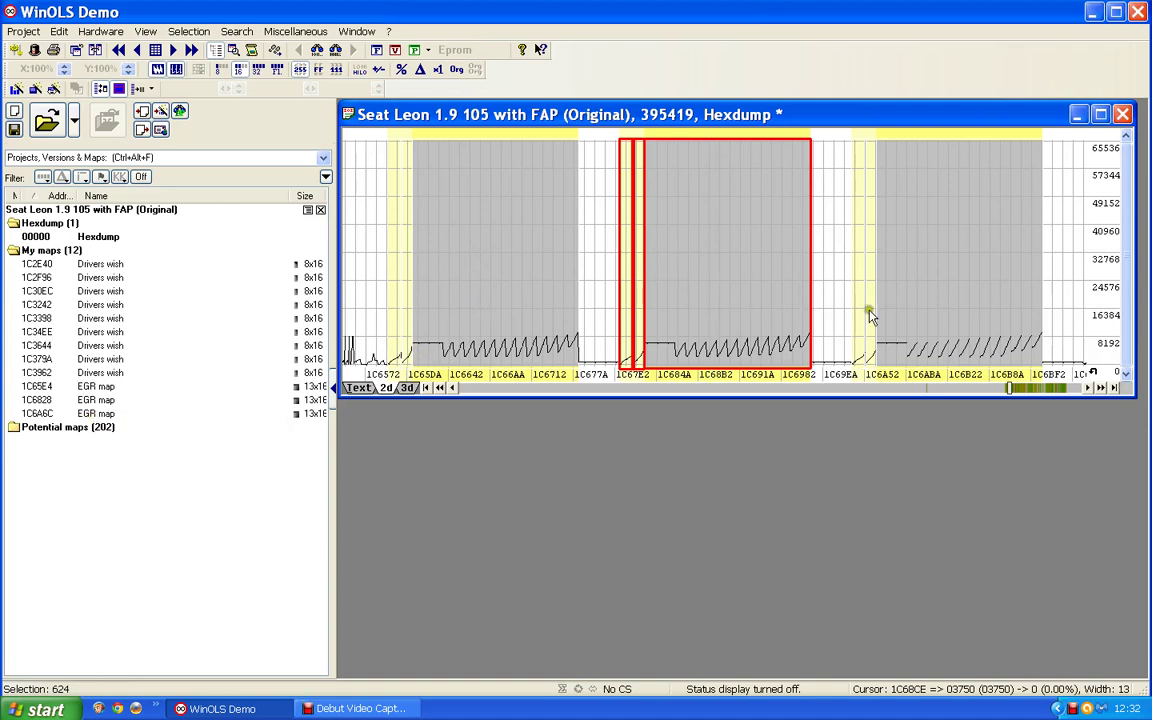
Step: Examine the 2D hexdump before and after the three EGR maps for similar maps, return to the EGR maps and clear their selection
left_click(880, 388)
left_click(880, 388)
left_click(880, 388)
left_click(880, 388)
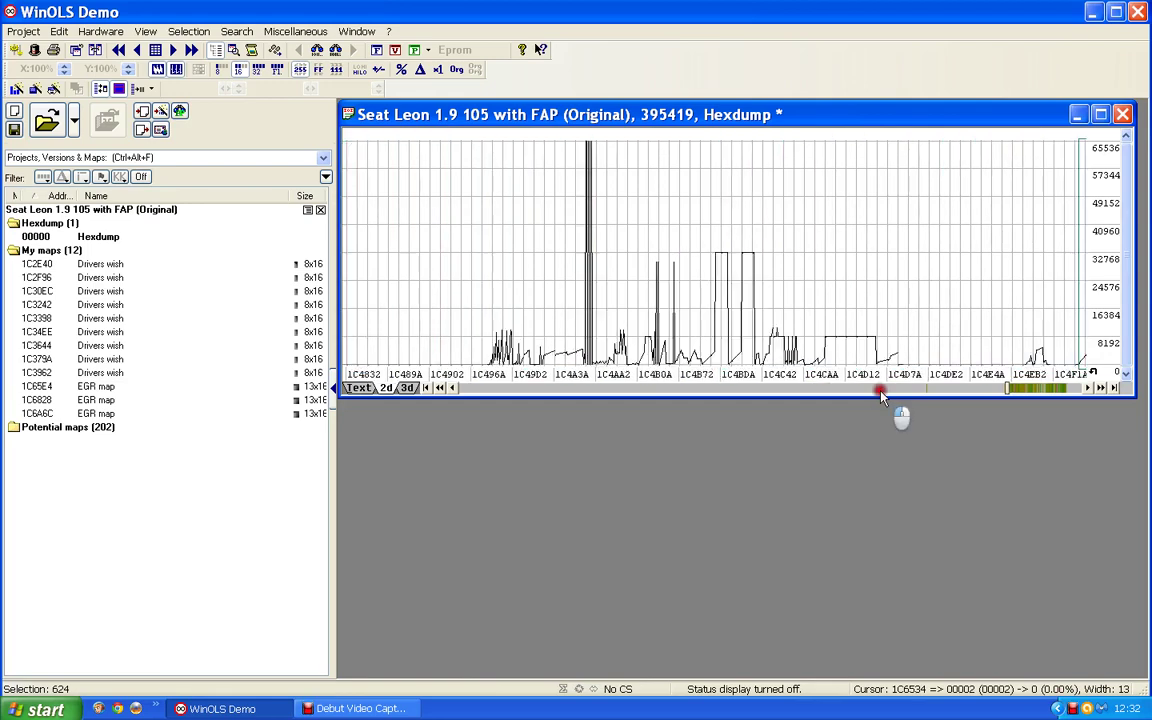
left_click(1055, 389)
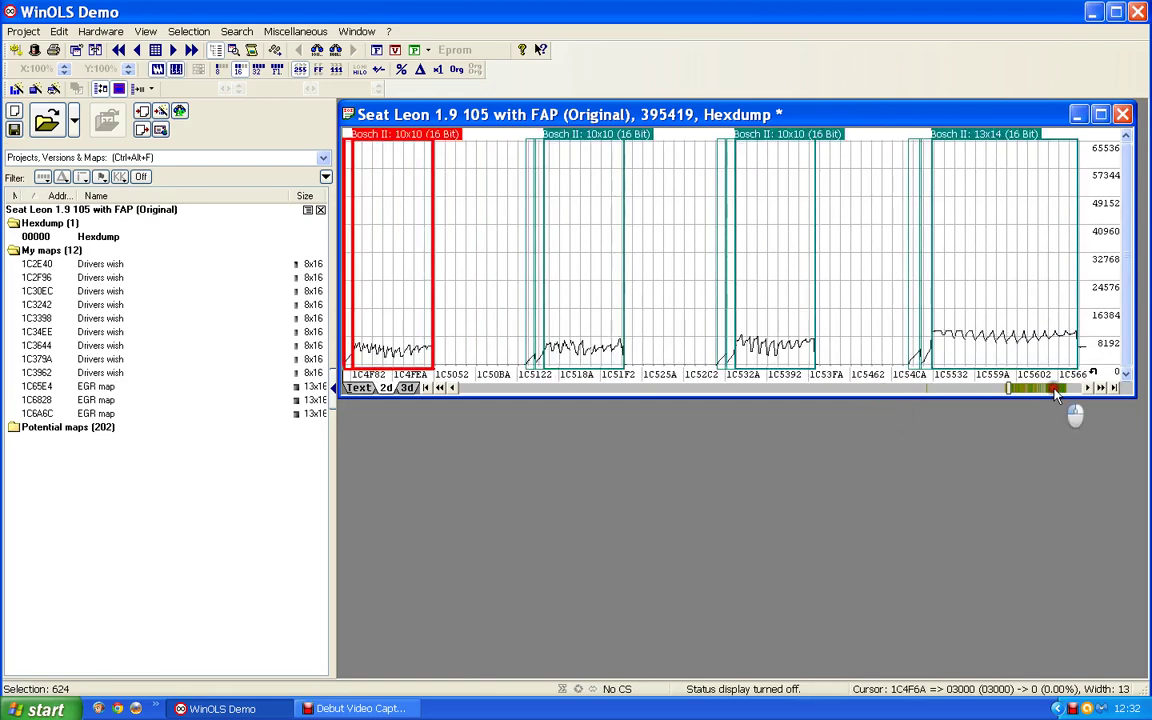
left_click(1055, 389)
left_click(1055, 390)
left_click(1055, 390)
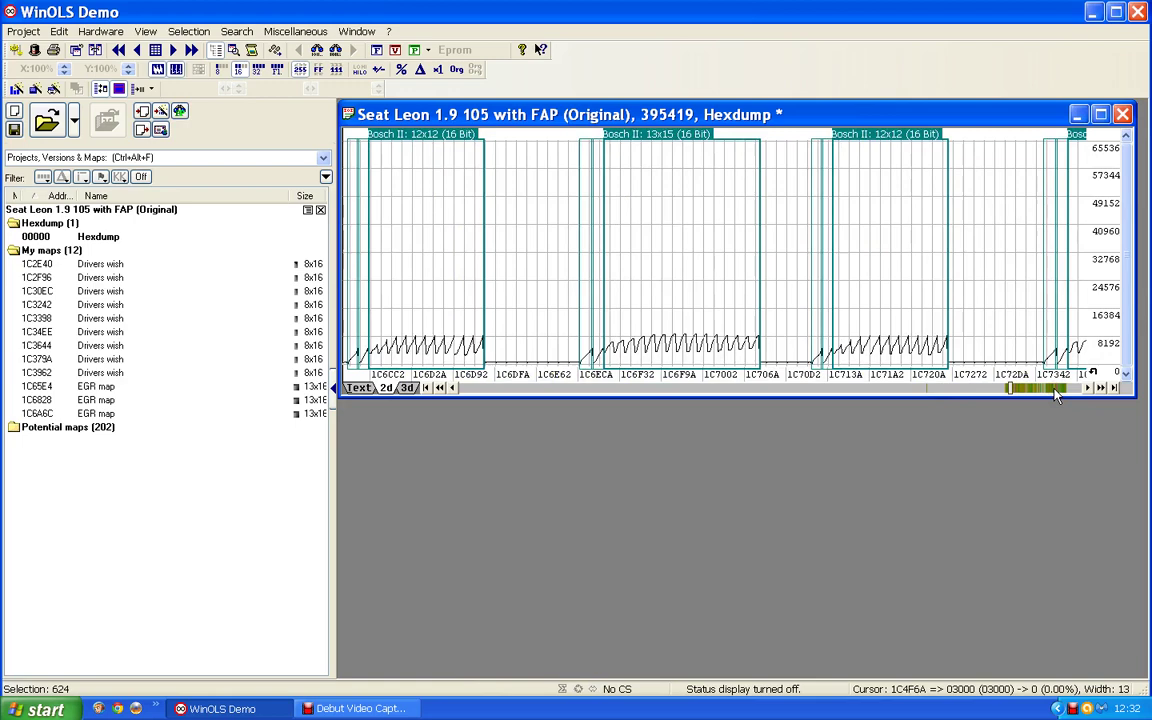
left_click(1055, 390)
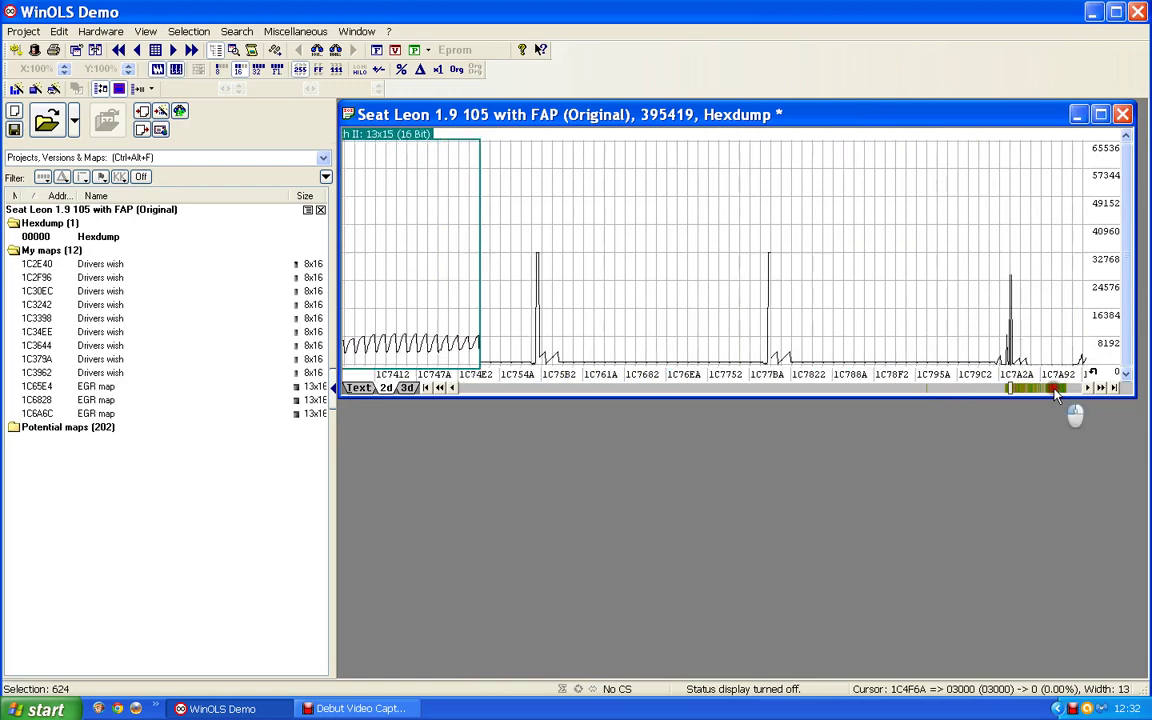
left_click(535, 390)
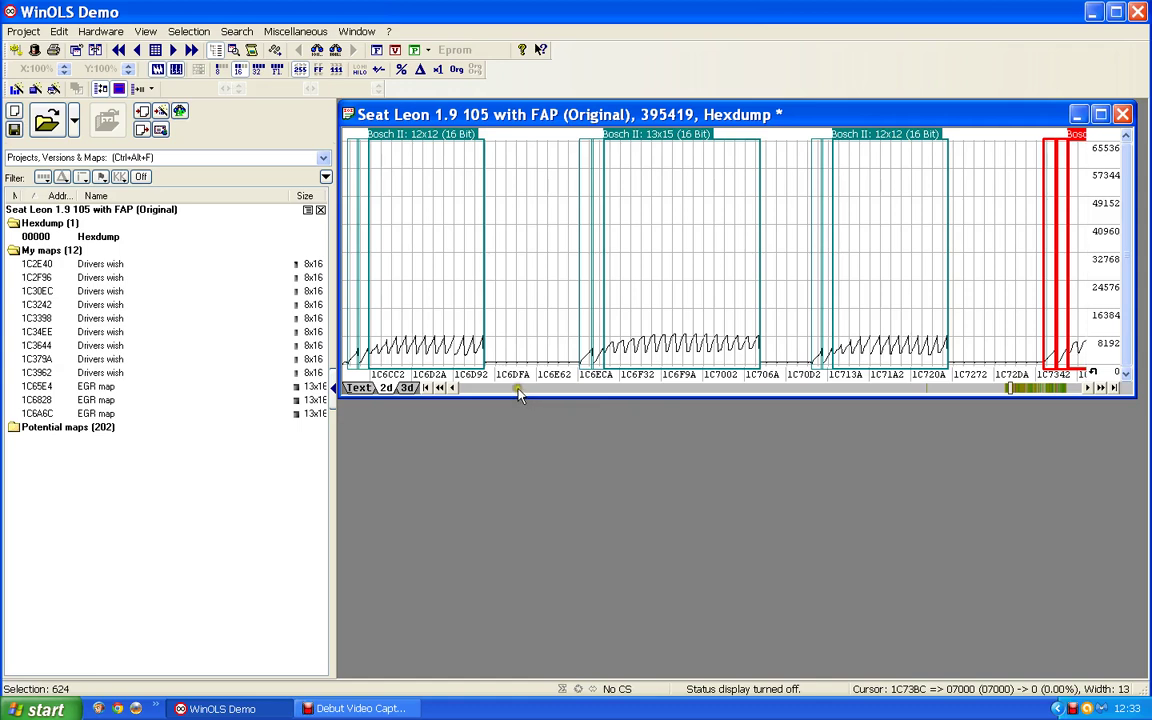
left_click(518, 392)
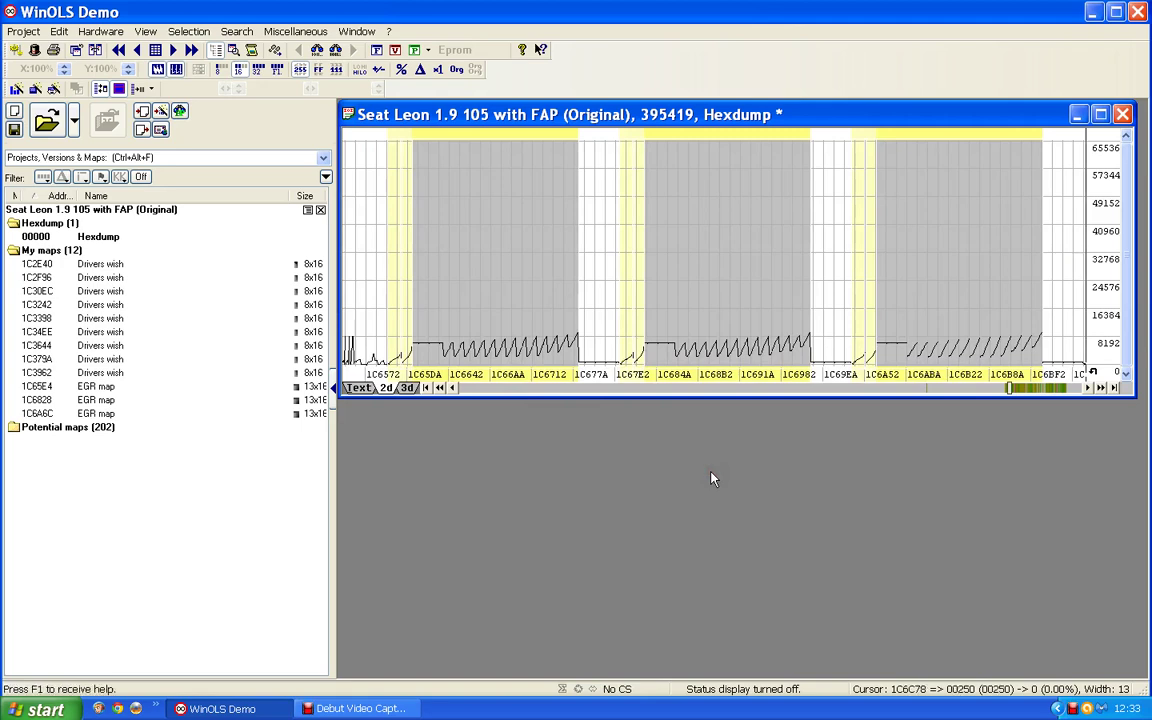
key("Escape")
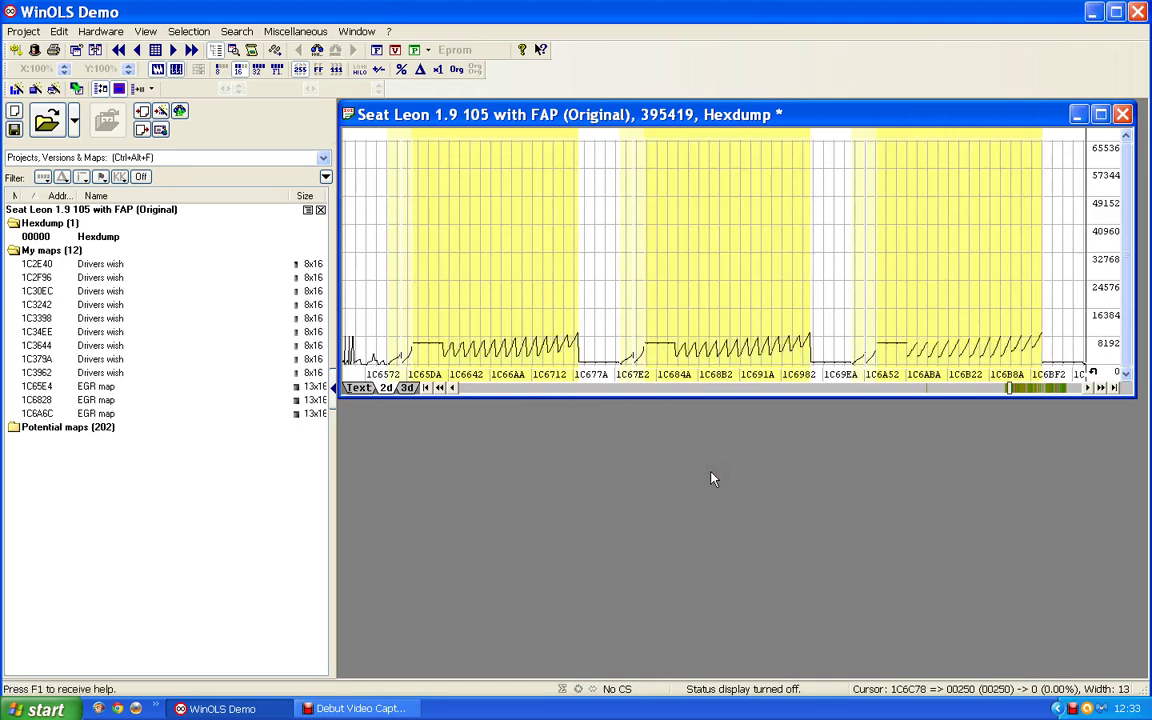